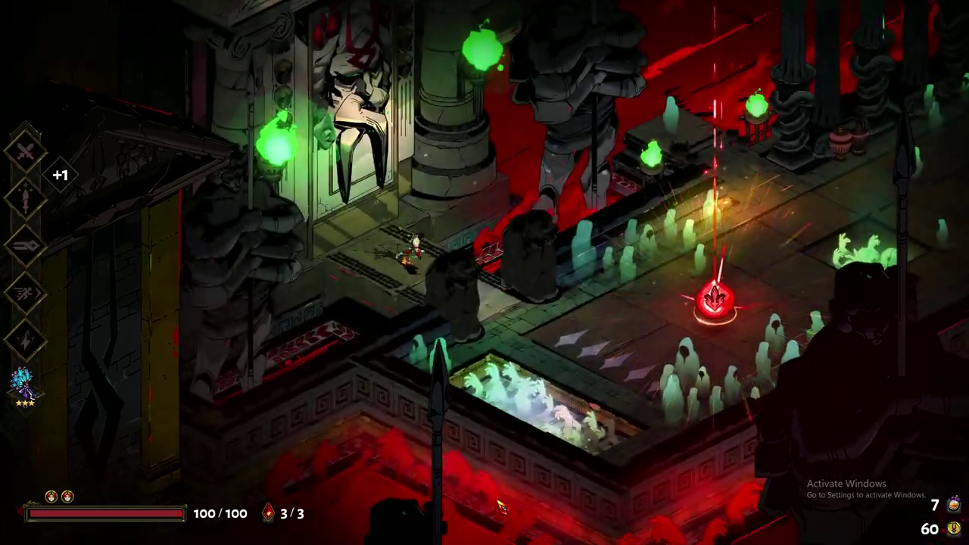
# In Hades, walk Zagreus to the boon, gift Hypnos, and run through his bedroom.
pyautogui.press('d')
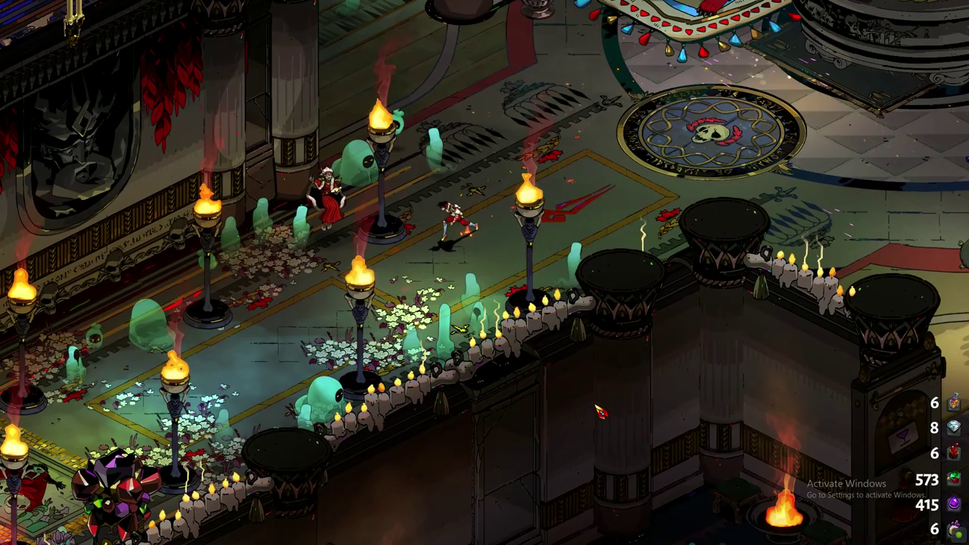
pyautogui.press('a')
pyautogui.press('g')
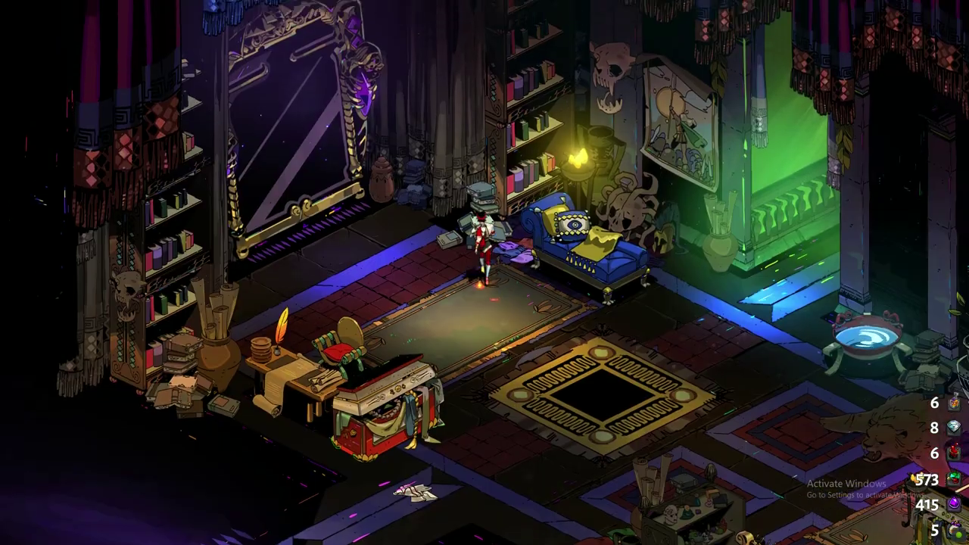
pyautogui.press('a')
pyautogui.press('d')
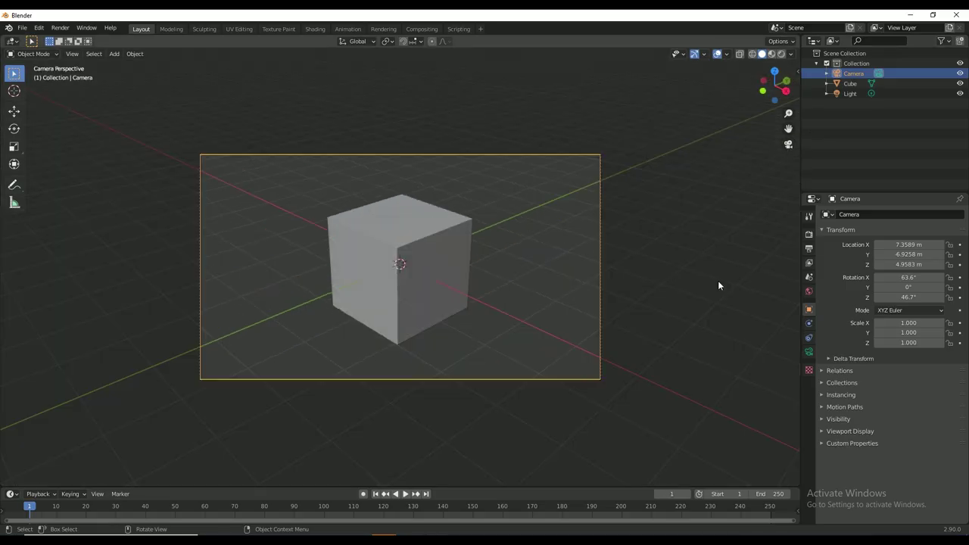
# Make the camera orthographic with shift X -0.040 and Y 0.020, and scale down the cube.
pyautogui.click(808, 353)
pyautogui.click(908, 244)
pyautogui.click(908, 269)
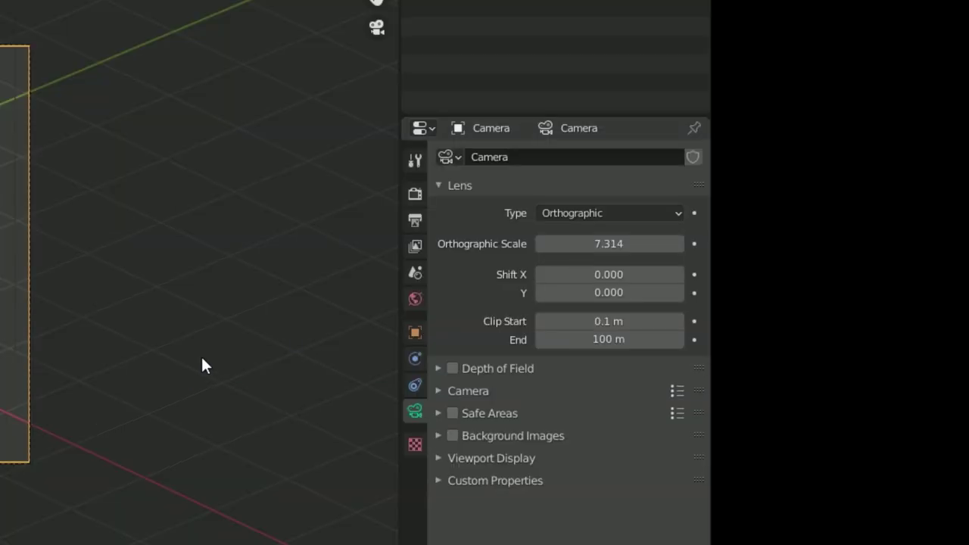
pyautogui.moveTo(609, 274); pyautogui.dragTo(587, 274)
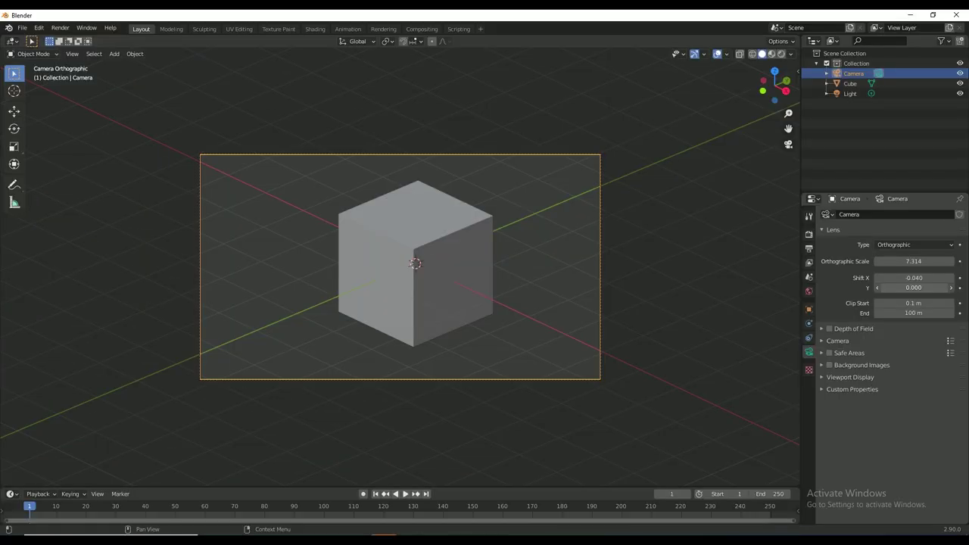
pyautogui.moveTo(914, 288); pyautogui.dragTo(919, 261)
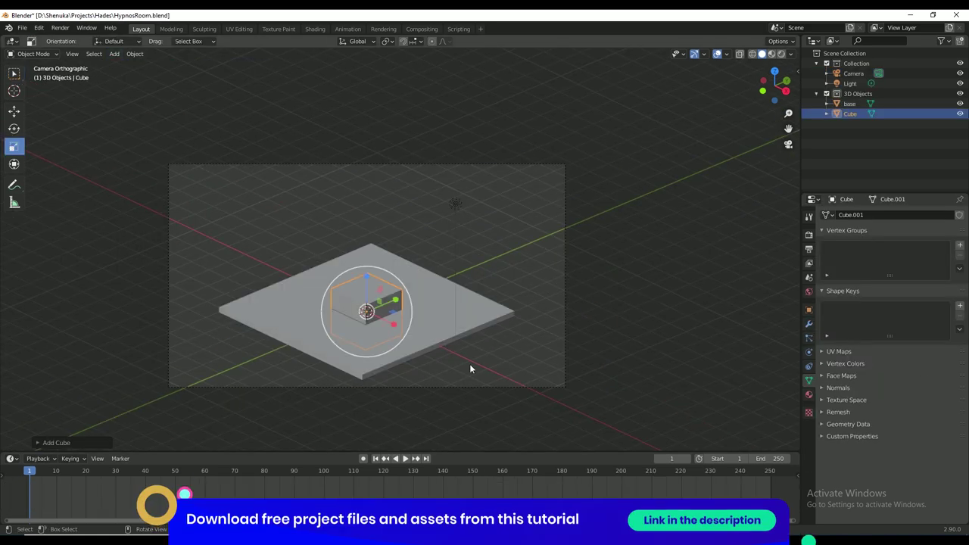
pyautogui.press('s')
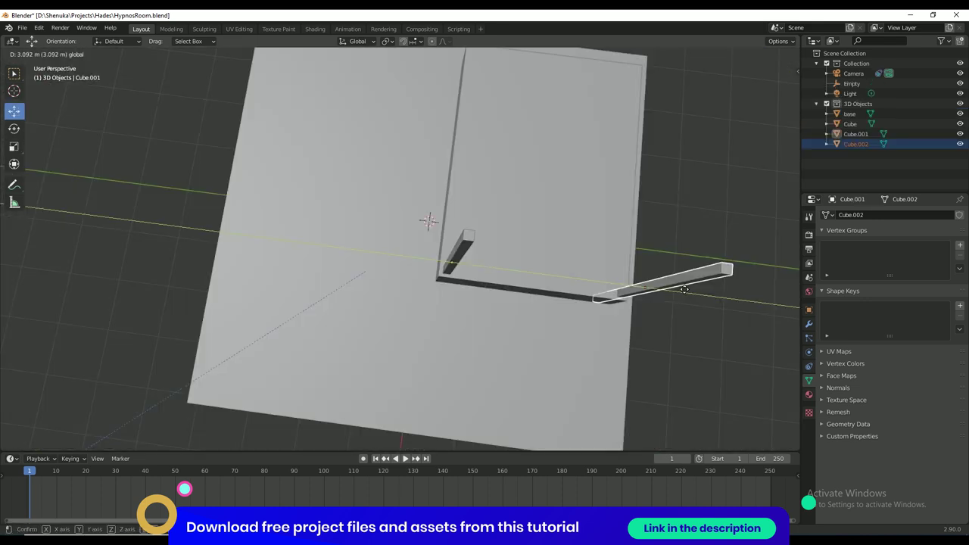
# Paste copies of the bed posts and scale down the bed frame's top rail.
pyautogui.hotkey('ctrl', 'v')
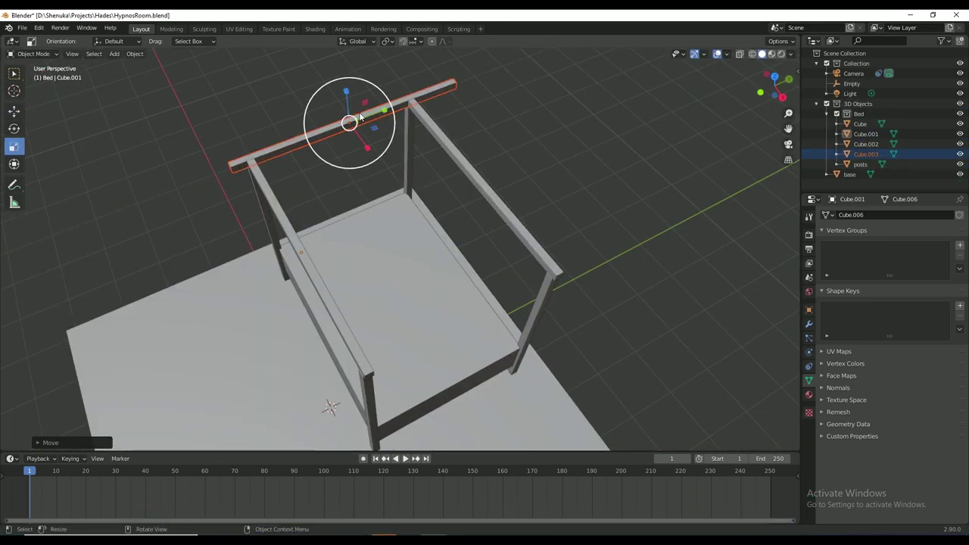
pyautogui.press('s')
pyautogui.click(372, 112)
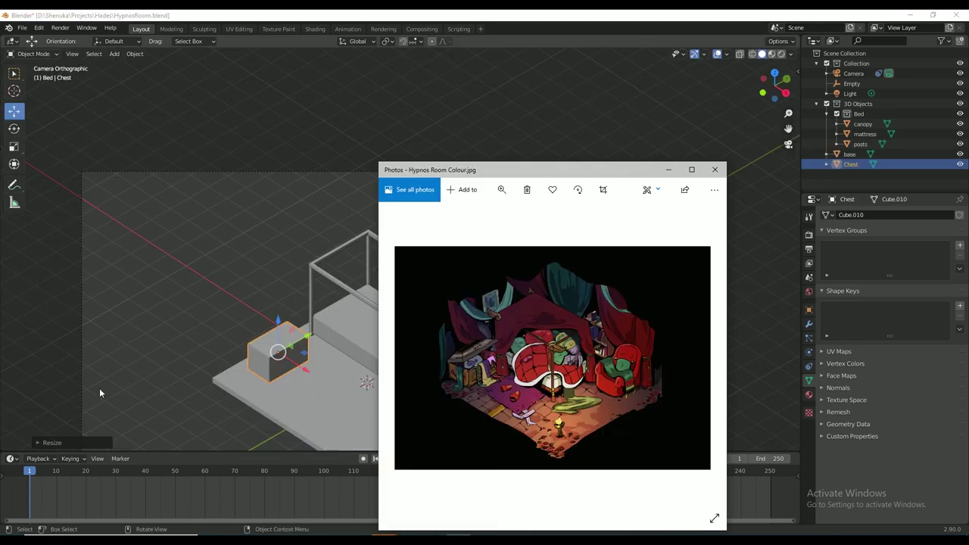
pyautogui.click(309, 339)
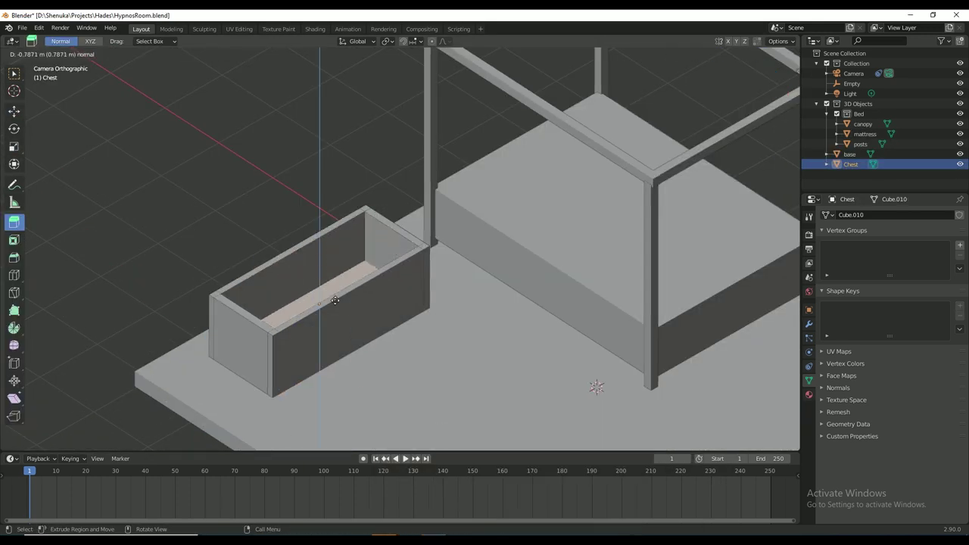
# Extrude the chest top inward to hollow it and rotate the lid open.
pyautogui.moveTo(333, 289); pyautogui.dragTo(343, 299)
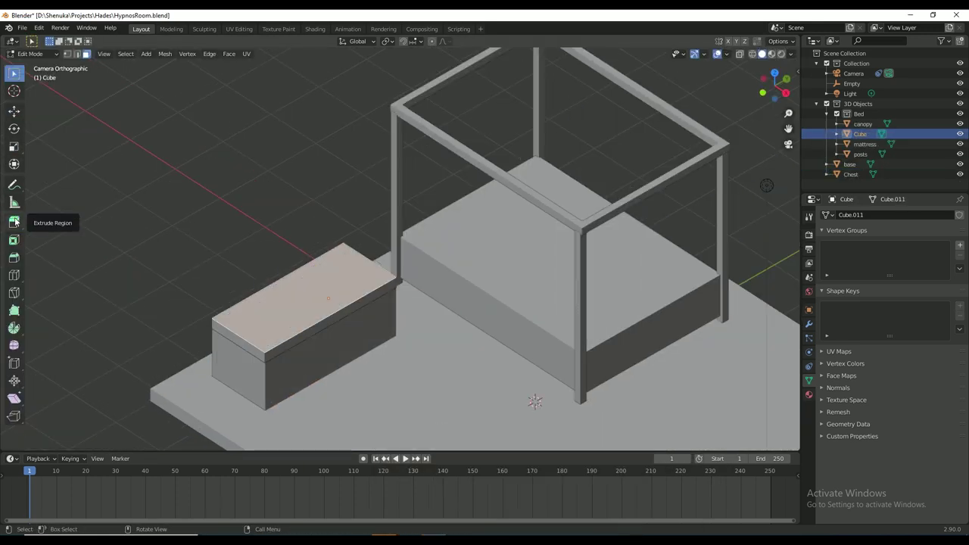
pyautogui.press('s')
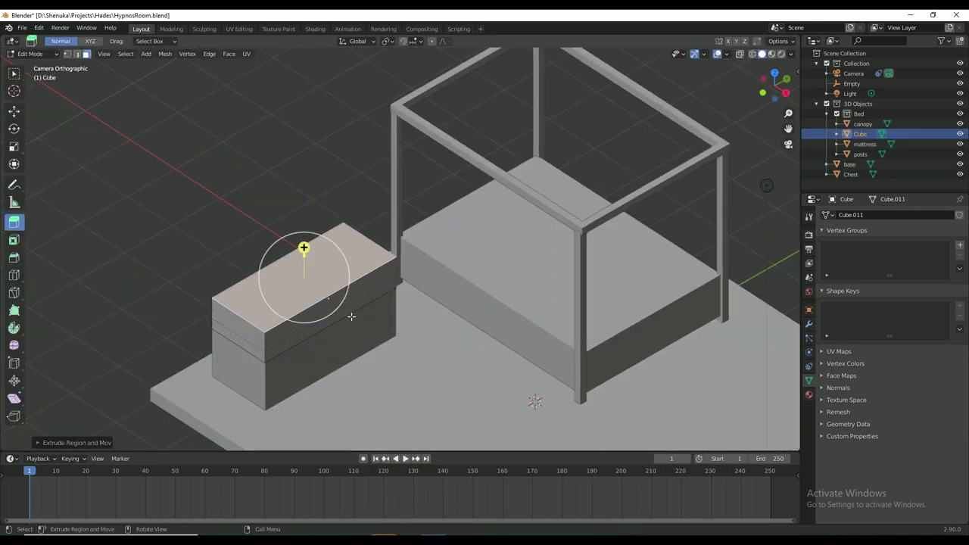
pyautogui.hotkey('alt', 'Tab')
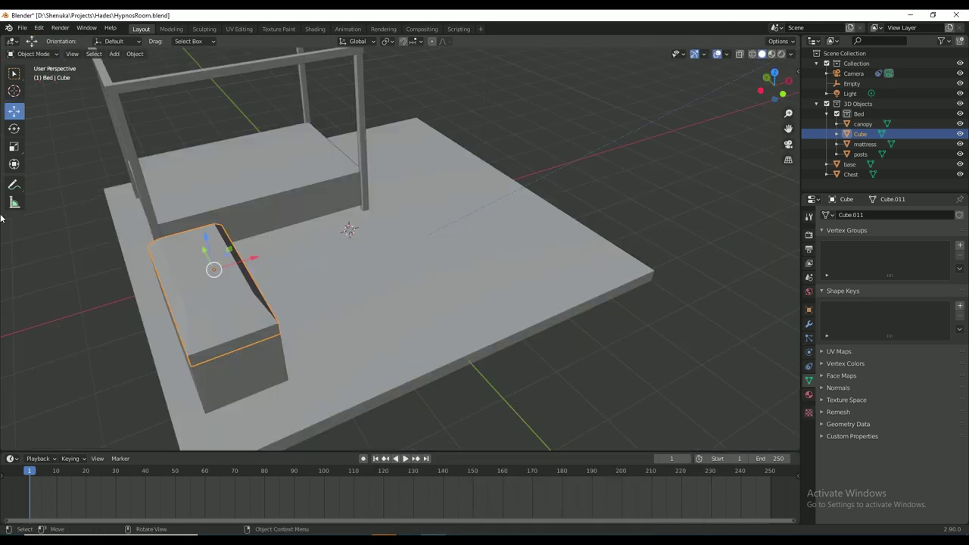
pyautogui.press('r')
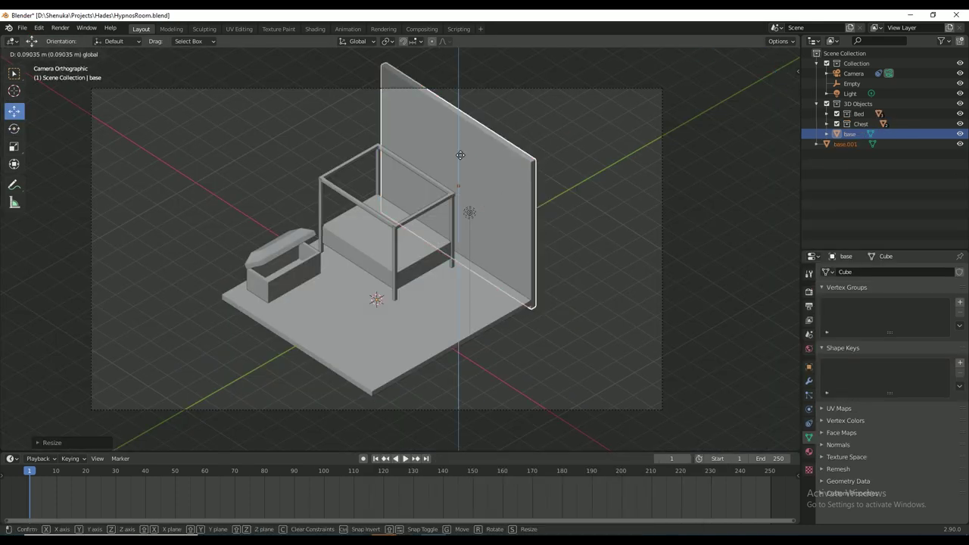
# Duplicate the wall, rotate it 90° around Z, and place it on the left side.
pyautogui.click(460, 154)
pyautogui.hotkey('shift', 'd')
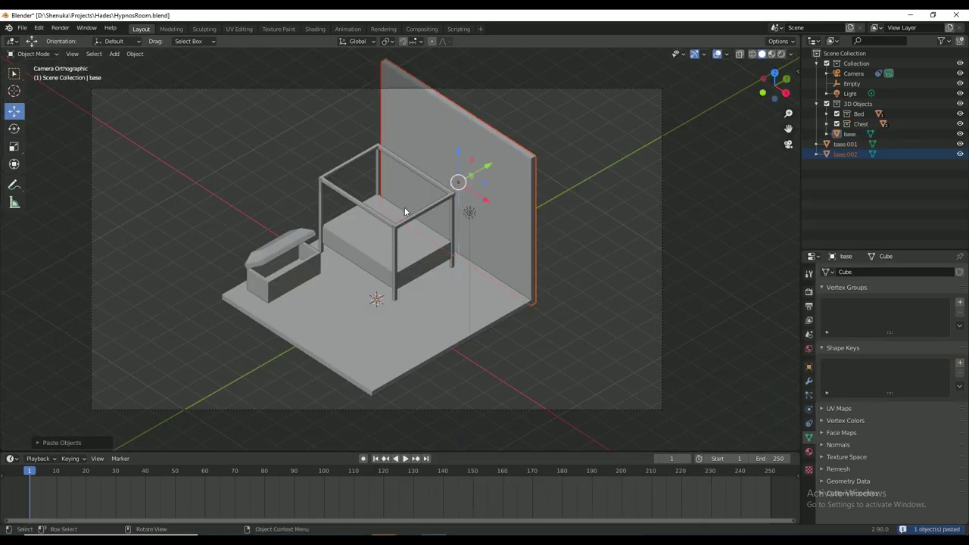
pyautogui.press('r')
pyautogui.press('z')
pyautogui.press('9')
pyautogui.press('0')
pyautogui.press('Return')
pyautogui.press('g')
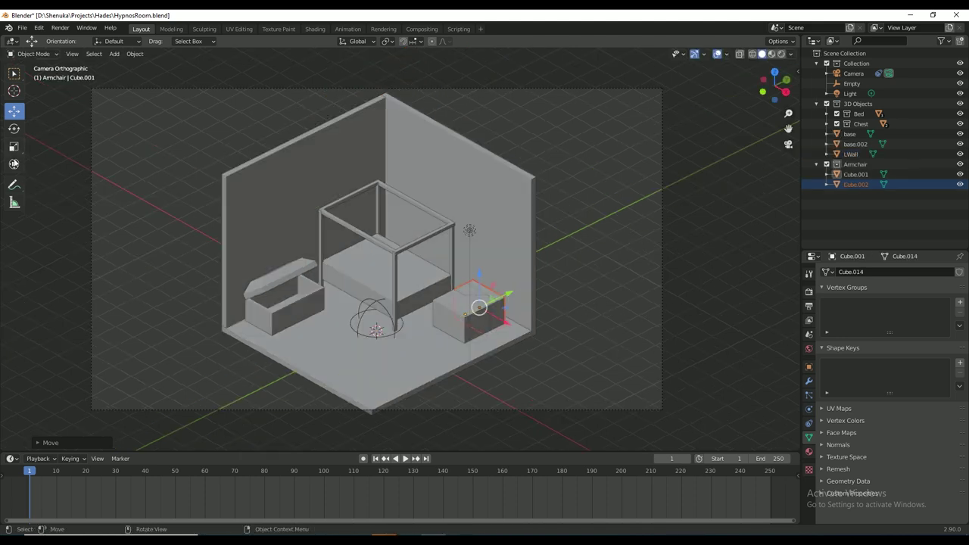
pyautogui.press('s')
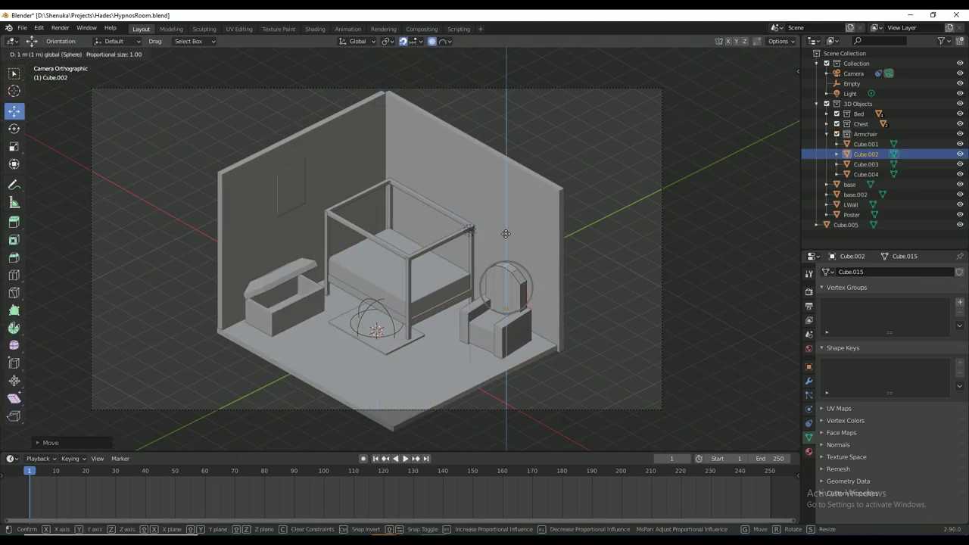
pyautogui.click(30, 53)
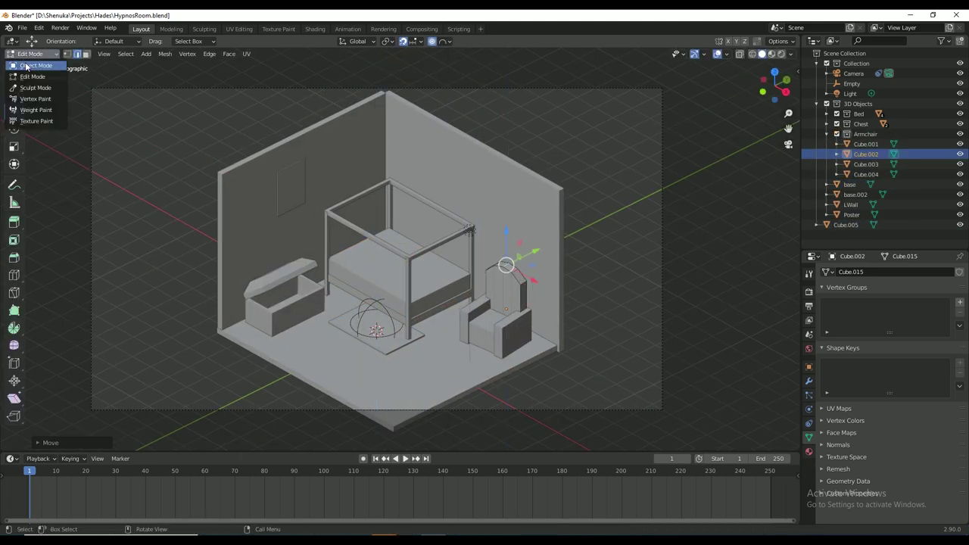
pyautogui.click(33, 65)
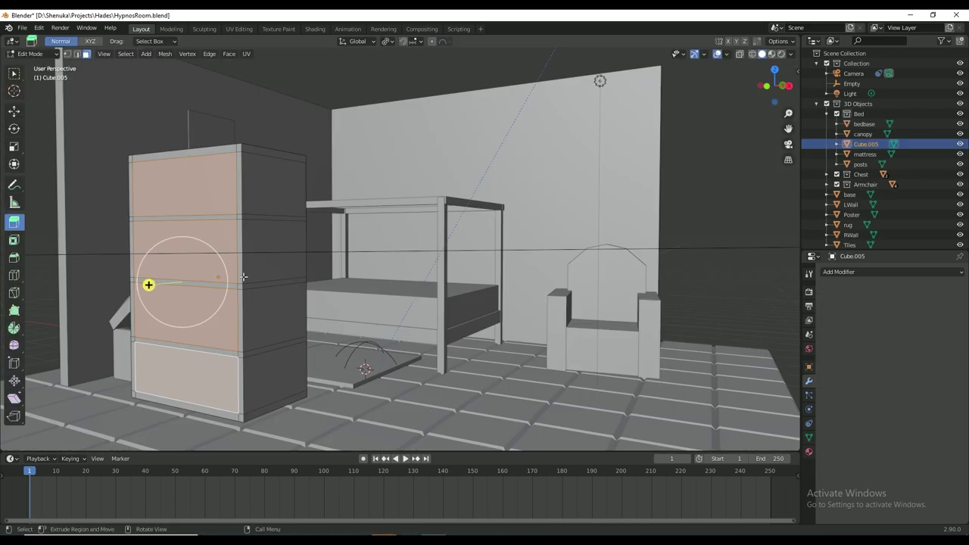
# Inset the floor into separated tiles, reframe the camera, and delete the sphere's top half for the lamp.
pyautogui.moveTo(146, 283); pyautogui.dragTo(187, 310)
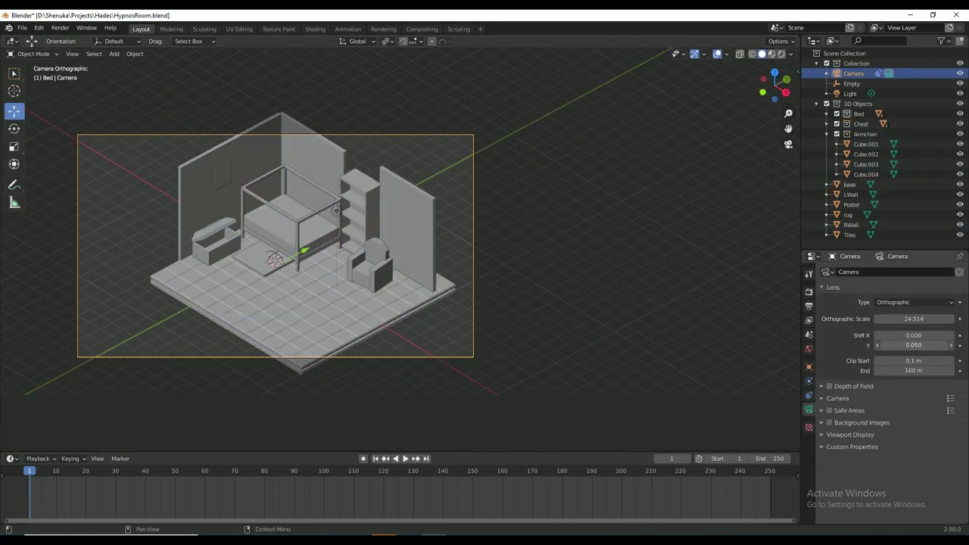
pyautogui.moveTo(908, 346); pyautogui.dragTo(914, 346)
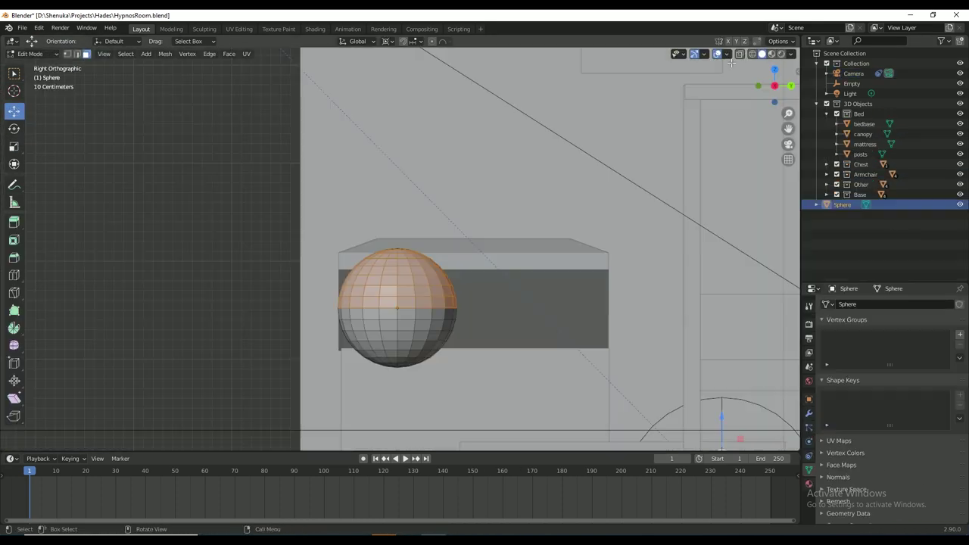
pyautogui.press('x')
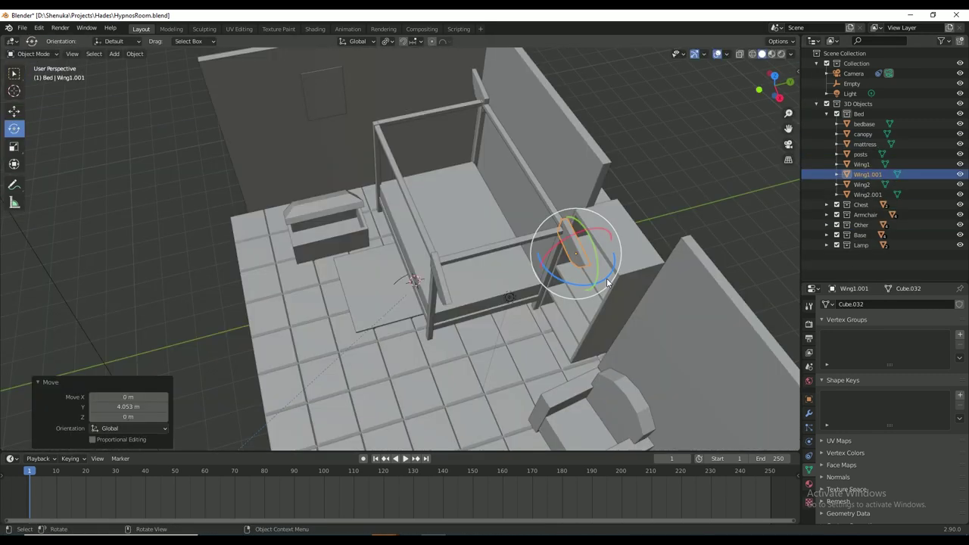
pyautogui.click(14, 112)
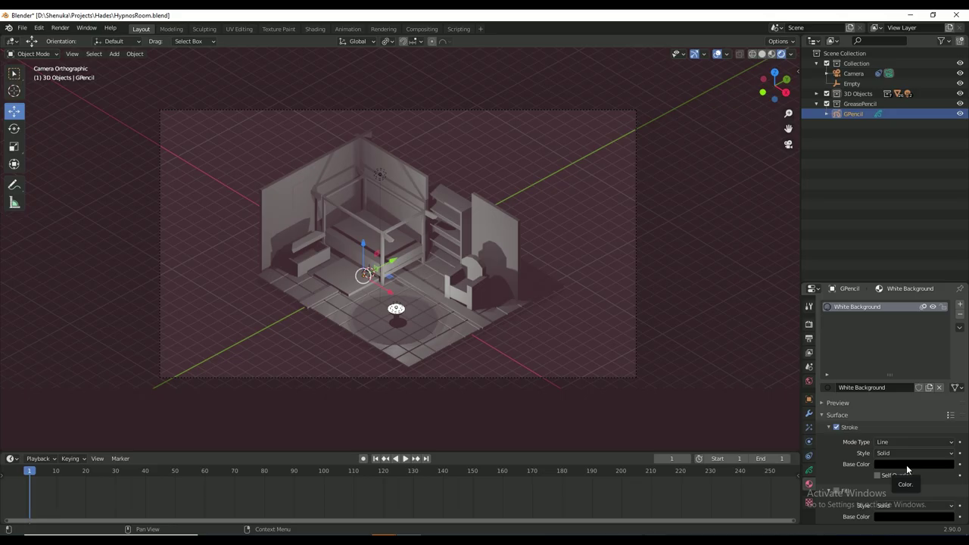
# Set the Grease Pencil material to white and add a layer named Background.
pyautogui.click(906, 464)
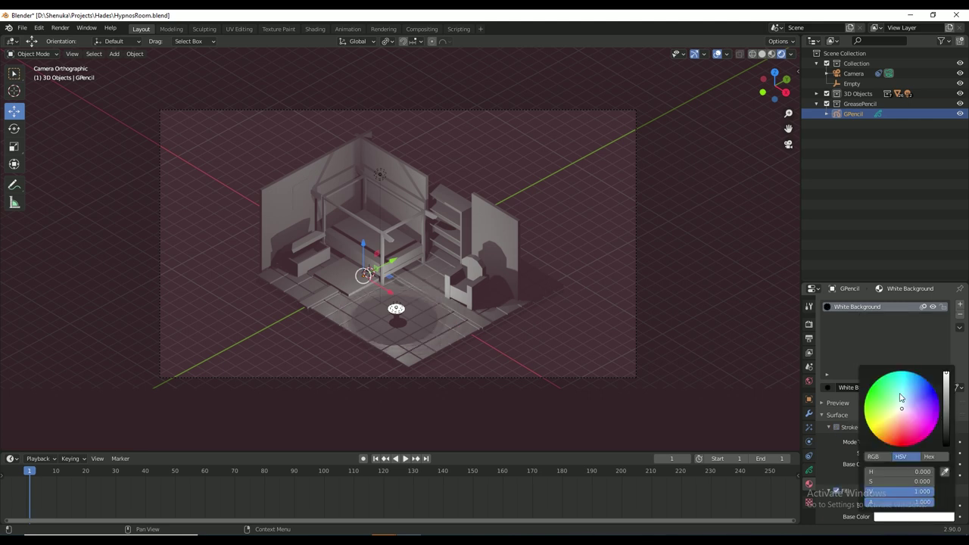
pyautogui.click(808, 470)
pyautogui.click(848, 333)
pyautogui.doubleClick(848, 336)
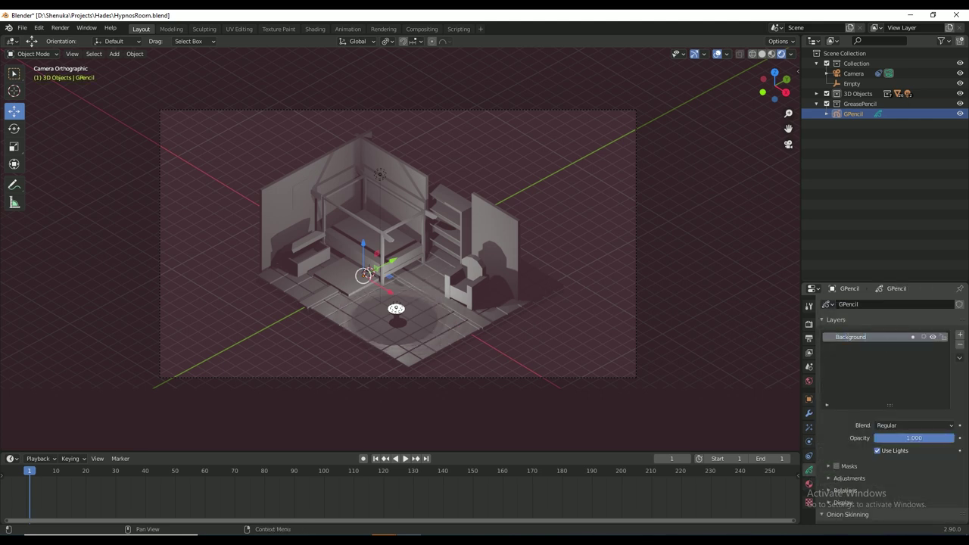
# In Draw Mode, draw a filled white box covering the camera frame.
pyautogui.click(32, 54)
pyautogui.click(37, 96)
pyautogui.click(15, 276)
pyautogui.moveTo(153, 101); pyautogui.dragTo(643, 385)
pyautogui.press('Return')
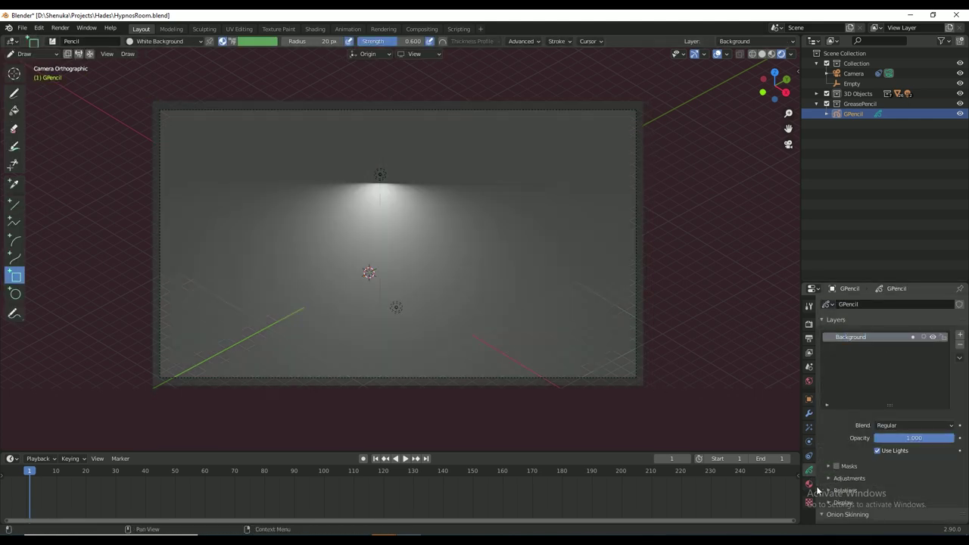
pyautogui.click(809, 485)
pyautogui.moveTo(602, 365)
pyautogui.mouseDown(button='middle')
pyautogui.moveTo(538, 384)
pyautogui.moveTo(593, 386)
pyautogui.moveTo(660, 359)
pyautogui.mouseUp(button='middle')
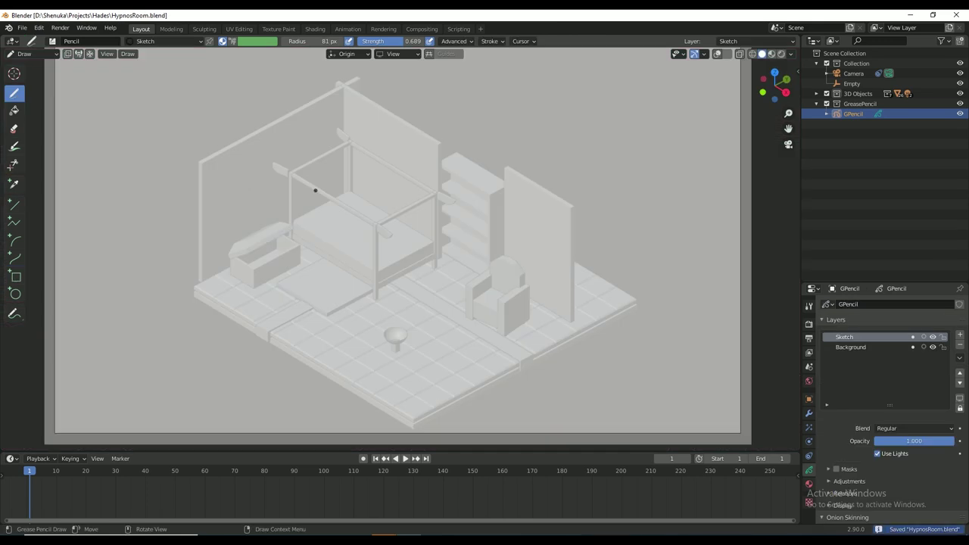
# Sketch the chest's lid and edges, the armchair's outline and cushion, and a slipper on the rug.
pyautogui.scroll(5, 404, 288)
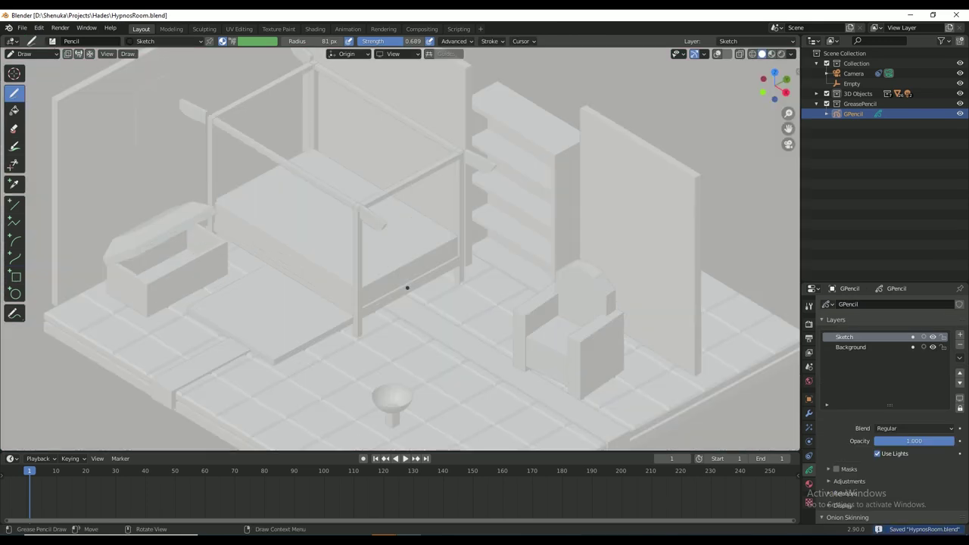
pyautogui.moveTo(236, 314); pyautogui.dragTo(348, 252)
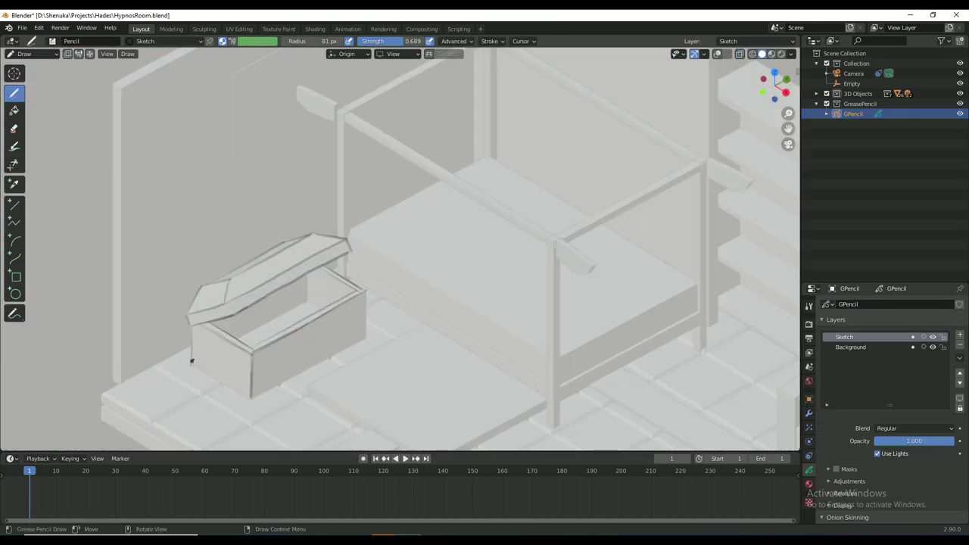
pyautogui.moveTo(194, 367)
pyautogui.mouseDown()
pyautogui.moveTo(250, 397)
pyautogui.moveTo(199, 367)
pyautogui.mouseUp()
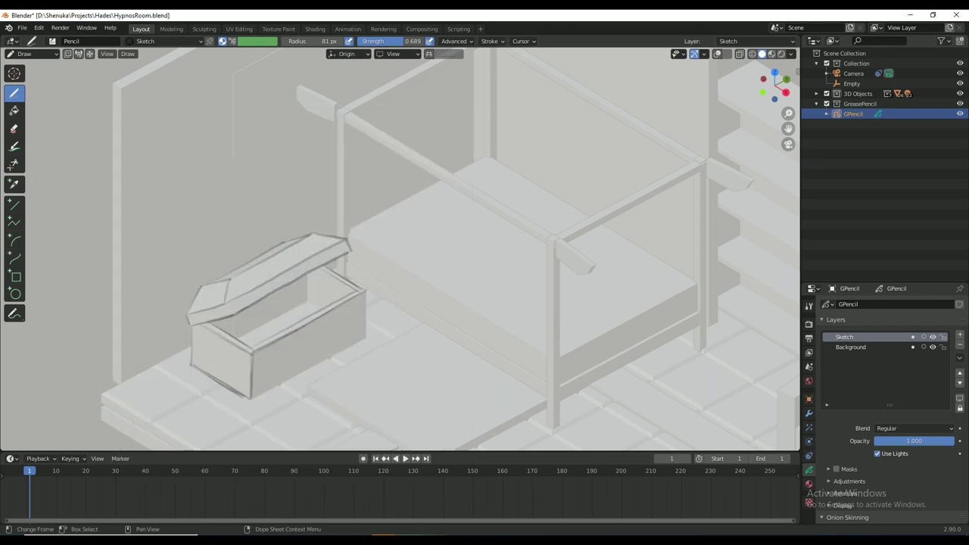
pyautogui.moveTo(253, 396); pyautogui.dragTo(326, 357)
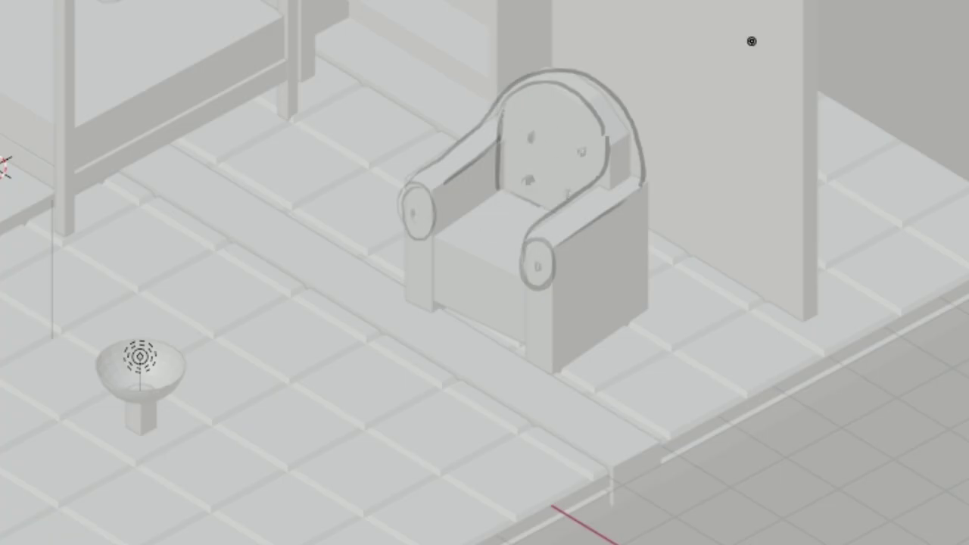
pyautogui.moveTo(415, 227)
pyautogui.mouseDown()
pyautogui.moveTo(404, 309)
pyautogui.moveTo(648, 303)
pyautogui.mouseUp()
pyautogui.moveTo(583, 180)
pyautogui.mouseDown()
pyautogui.moveTo(504, 217)
pyautogui.moveTo(538, 196)
pyautogui.mouseUp()
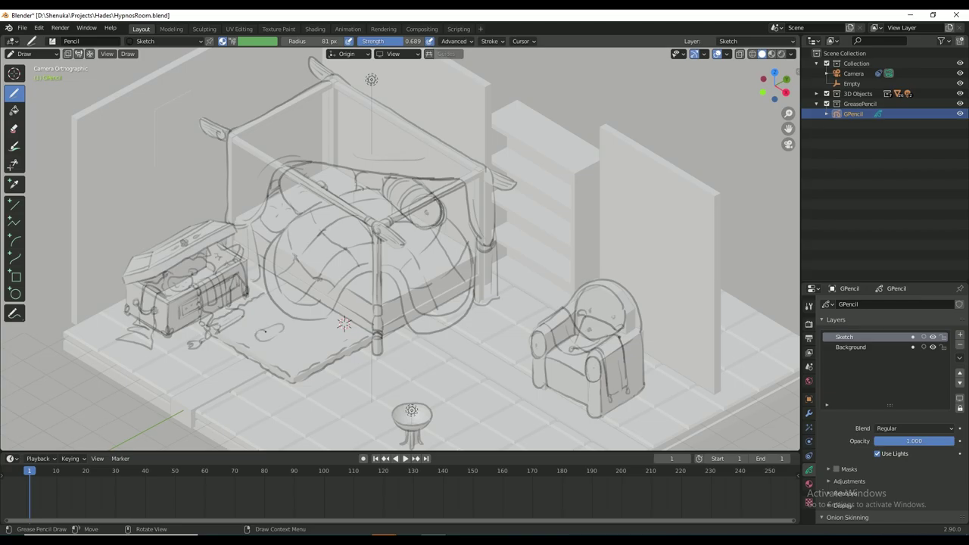
pyautogui.moveTo(264, 332); pyautogui.dragTo(280, 335)
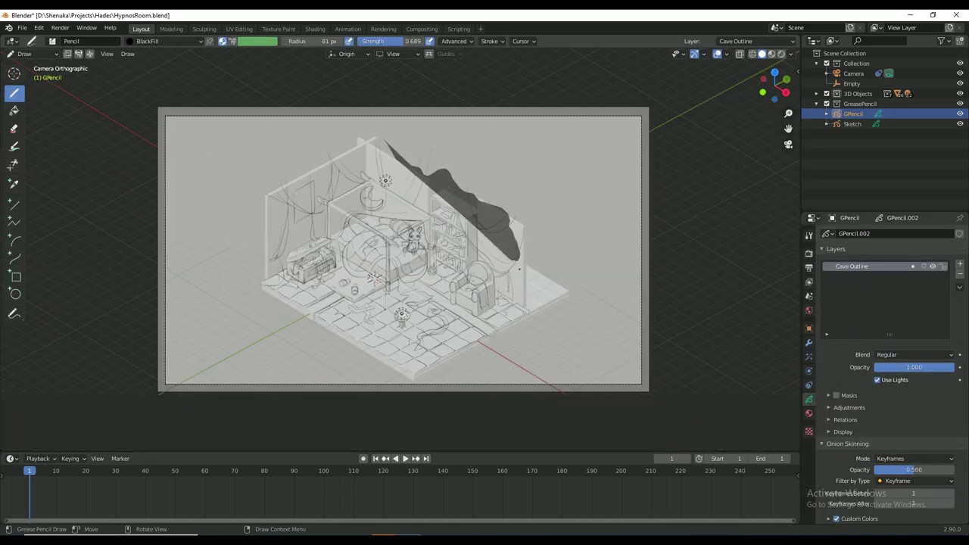
# Paint black cave fill around the room's edges and along the floor's bottom.
pyautogui.moveTo(523, 299)
pyautogui.mouseDown()
pyautogui.moveTo(534, 186)
pyautogui.moveTo(383, 132)
pyautogui.mouseUp()
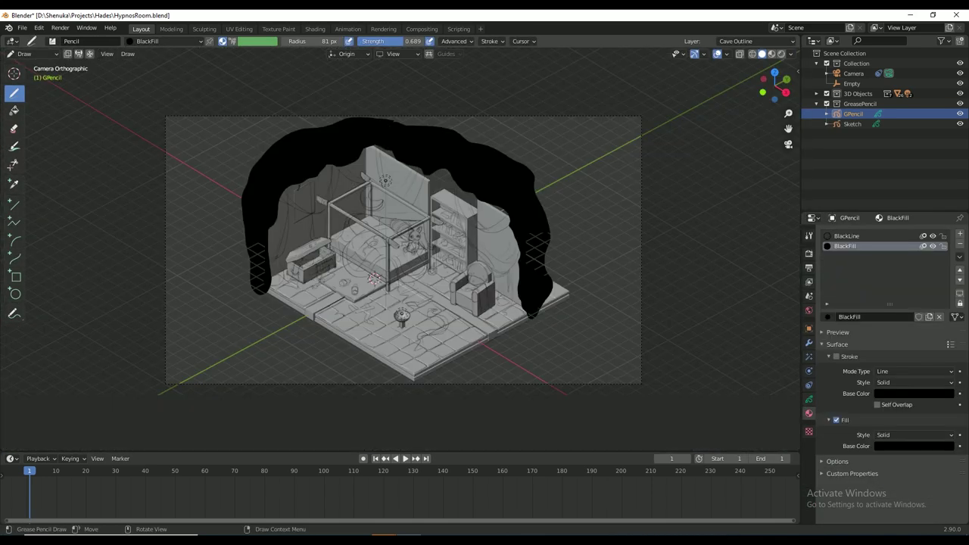
pyautogui.moveTo(261, 288)
pyautogui.mouseDown()
pyautogui.moveTo(405, 385)
pyautogui.moveTo(492, 361)
pyautogui.moveTo(541, 307)
pyautogui.mouseUp()
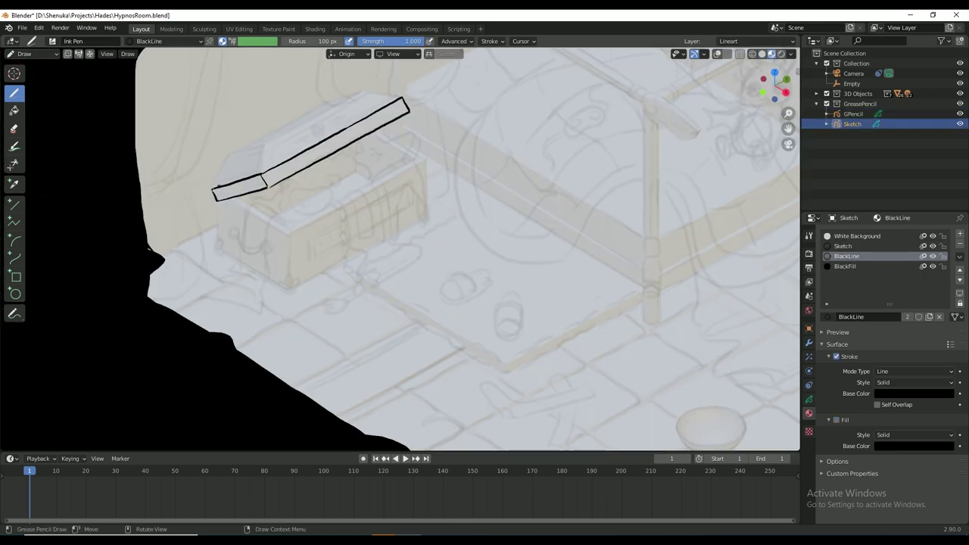
# Ink the chest lid, its hanging chain, left edge, draped cloths and a small rosette.
pyautogui.moveTo(267, 144)
pyautogui.mouseDown()
pyautogui.moveTo(366, 92)
pyautogui.moveTo(401, 98)
pyautogui.mouseUp()
pyautogui.moveTo(227, 159); pyautogui.dragTo(368, 95)
pyautogui.moveTo(337, 201); pyautogui.dragTo(344, 267)
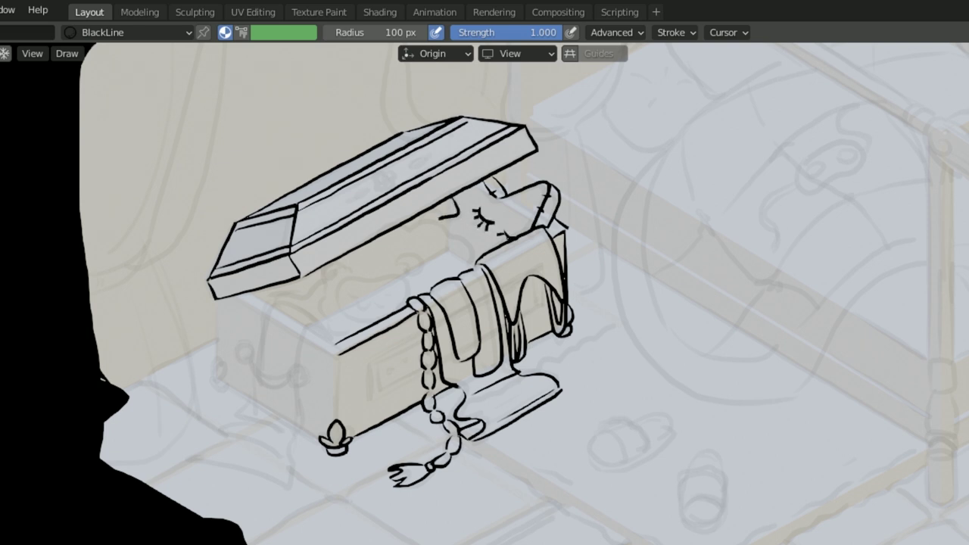
pyautogui.scroll(2, 519, 370)
pyautogui.moveTo(267, 312); pyautogui.dragTo(255, 437)
pyautogui.moveTo(250, 441)
pyautogui.mouseDown()
pyautogui.moveTo(228, 463)
pyautogui.moveTo(144, 485)
pyautogui.moveTo(120, 469)
pyautogui.mouseUp()
pyautogui.moveTo(234, 438); pyautogui.dragTo(151, 447)
pyautogui.moveTo(178, 420)
pyautogui.mouseDown()
pyautogui.moveTo(182, 436)
pyautogui.moveTo(193, 427)
pyautogui.mouseUp()
pyautogui.moveTo(155, 453); pyautogui.dragTo(136, 463)
pyautogui.moveTo(215, 291); pyautogui.dragTo(198, 405)
pyautogui.moveTo(227, 356); pyautogui.dragTo(242, 417)
pyautogui.moveTo(212, 288); pyautogui.dragTo(283, 333)
pyautogui.moveTo(182, 340)
pyautogui.mouseDown()
pyautogui.moveTo(193, 352)
pyautogui.moveTo(172, 369)
pyautogui.mouseUp()
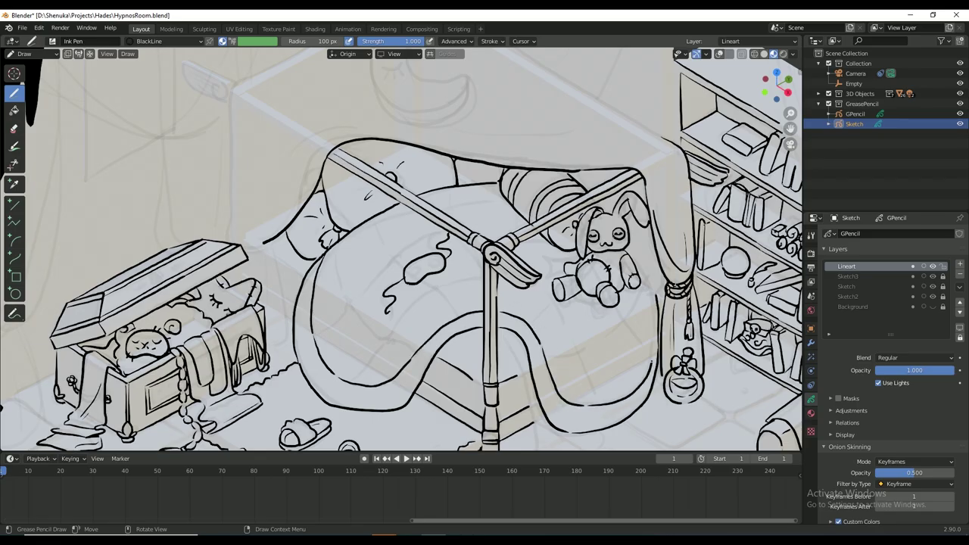
# Ink the quilted blanket pattern, the curtain edge and the floor tile edges.
pyautogui.moveTo(317, 279); pyautogui.dragTo(401, 219)
pyautogui.moveTo(332, 332); pyautogui.dragTo(431, 242)
pyautogui.moveTo(340, 241); pyautogui.dragTo(416, 339)
pyautogui.moveTo(371, 227); pyautogui.dragTo(439, 302)
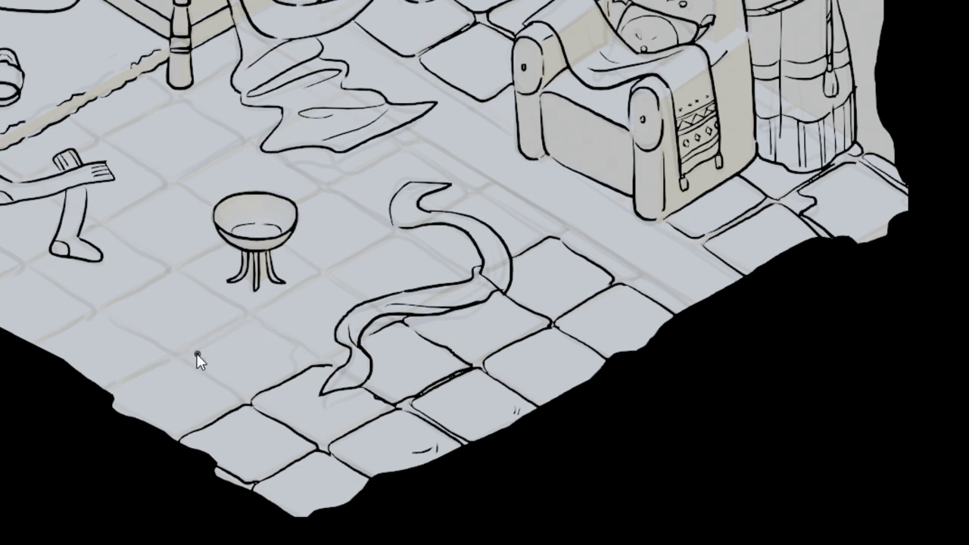
pyautogui.moveTo(106, 389); pyautogui.dragTo(186, 356)
pyautogui.moveTo(186, 356); pyautogui.dragTo(250, 395)
pyautogui.moveTo(113, 405); pyautogui.dragTo(180, 439)
pyautogui.moveTo(180, 439); pyautogui.dragTo(250, 400)
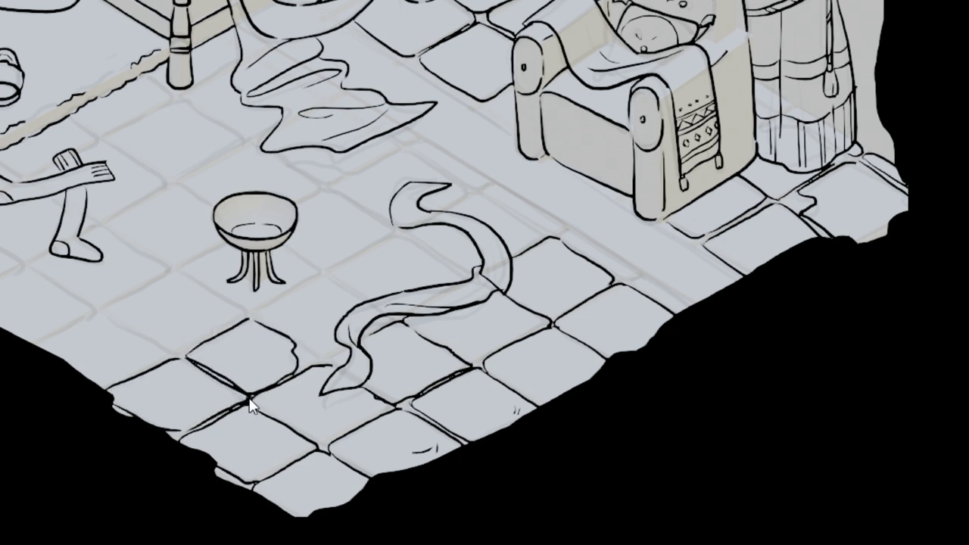
pyautogui.moveTo(316, 360); pyautogui.dragTo(406, 329)
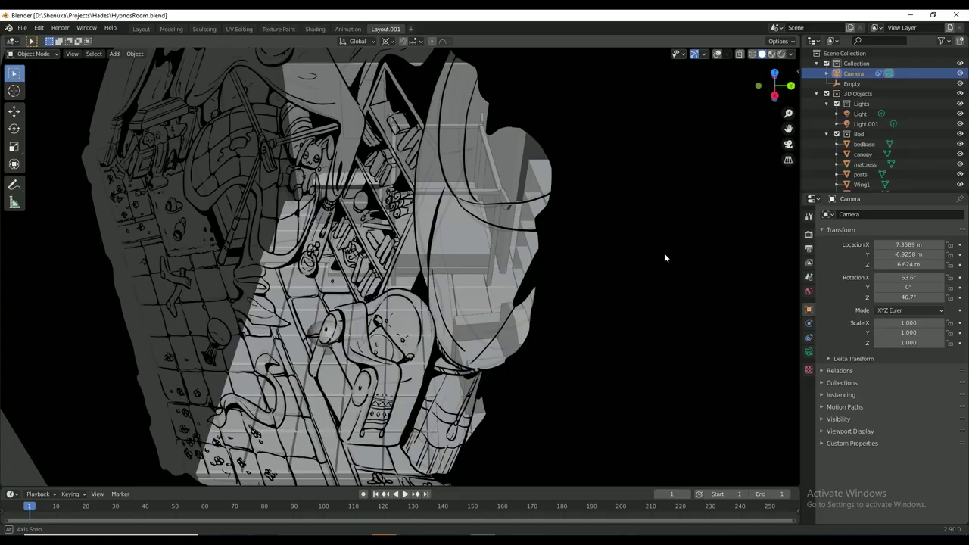
# Orbit the inked room, then check the reference painting's foreground colour value in Photoshop.
pyautogui.moveTo(663, 253); pyautogui.dragTo(786, 252, button='middle')
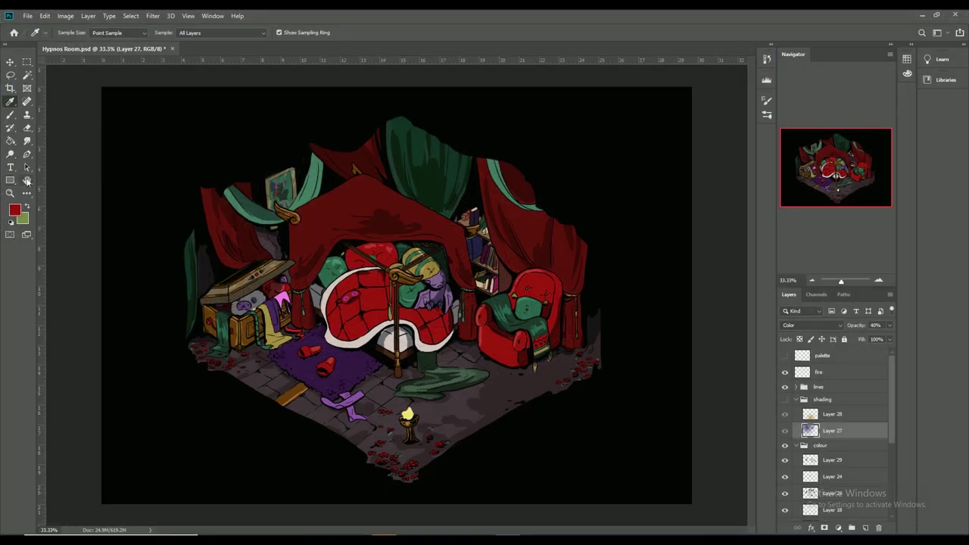
pyautogui.click(16, 210)
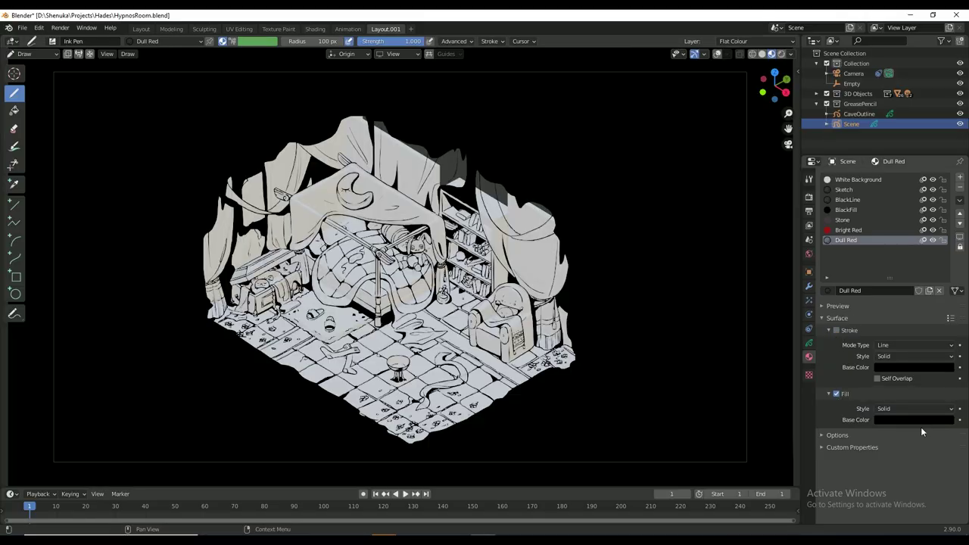
# Set the Dull Red fill colour to the pasted reference hex 5D130C.
pyautogui.click(916, 420)
pyautogui.click(887, 376)
pyautogui.write('5D130C')
pyautogui.press('Return')
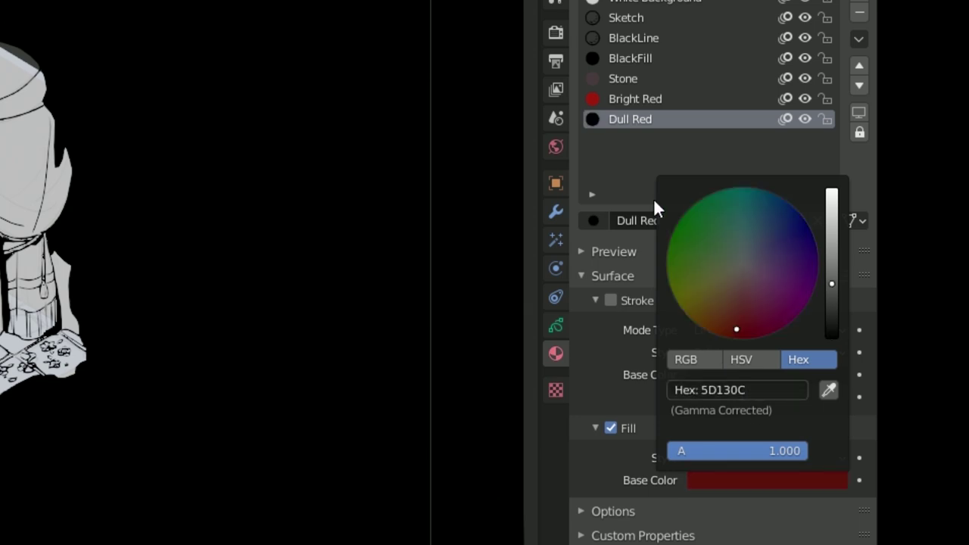
# Add a Dark Green material with the green reference colour, then start another new material.
pyautogui.click(960, 177)
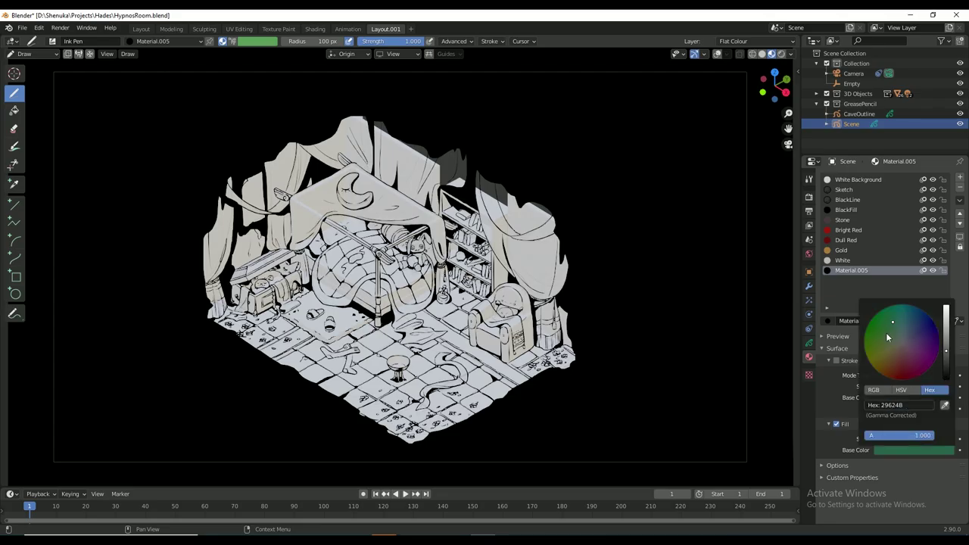
pyautogui.write('Dark')
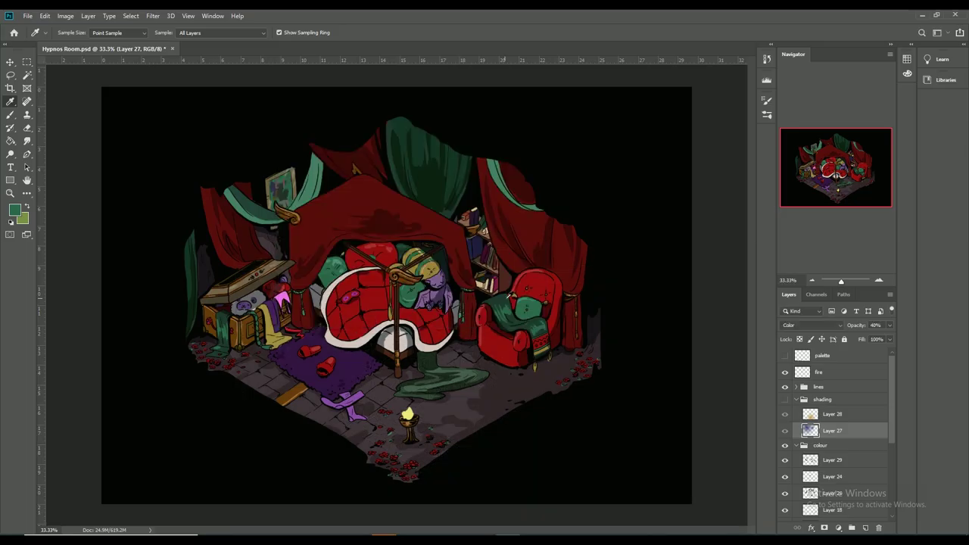
pyautogui.click(15, 209)
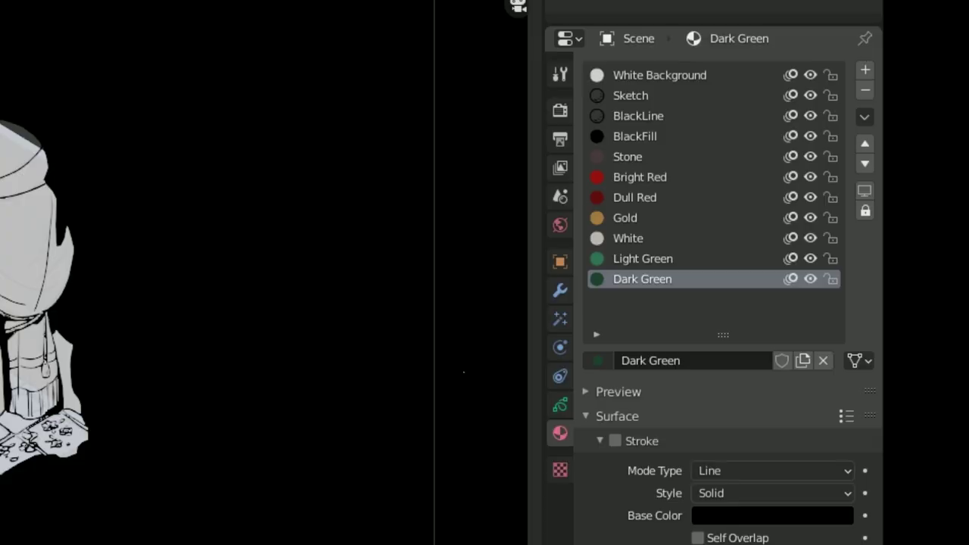
pyautogui.click(864, 70)
pyautogui.click(731, 360)
pyautogui.doubleClick(640, 299)
pyautogui.press('BackSpace')
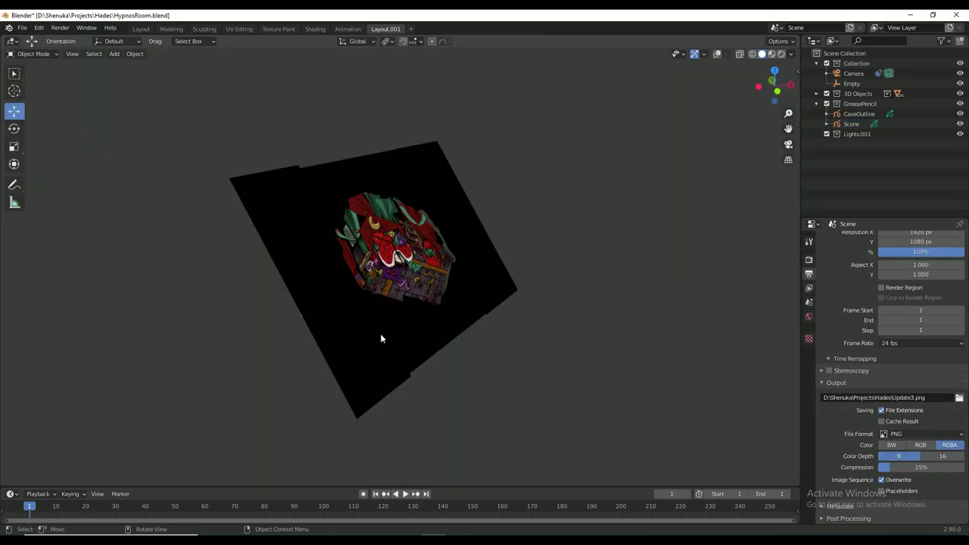
# Orbit the view to inspect the new point light above the lamp table.
pyautogui.moveTo(381, 338); pyautogui.dragTo(822, 243, button='middle')
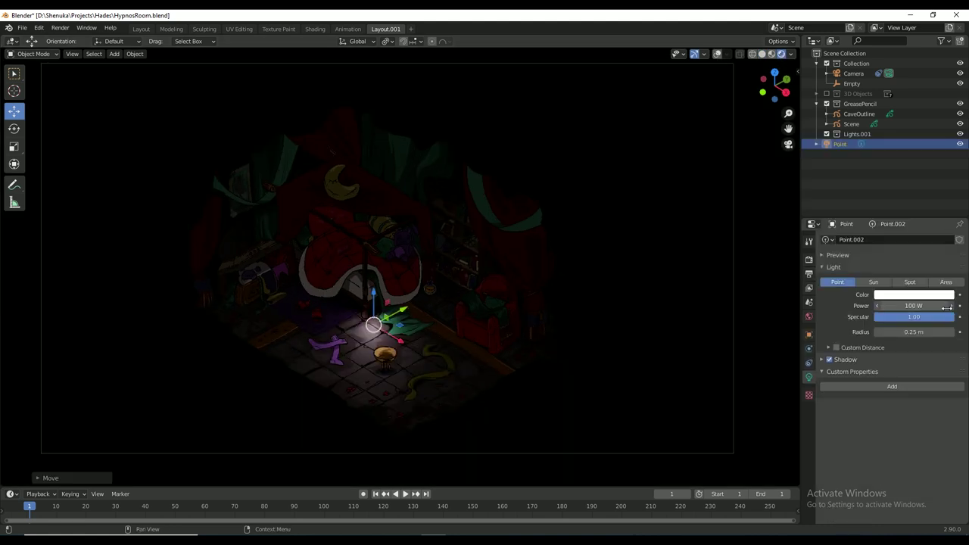
# Set the point light to 300 W warm yellow and move it above the brazier.
pyautogui.moveTo(947, 307); pyautogui.dragTo(953, 306)
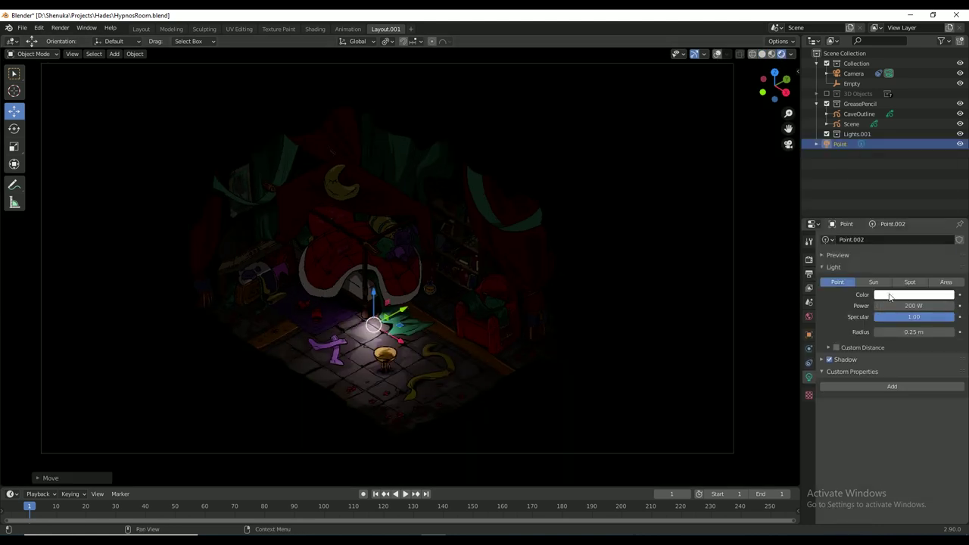
pyautogui.click(914, 295)
pyautogui.click(890, 214)
pyautogui.scroll(5, 430, 354)
pyautogui.press('g')
pyautogui.click(430, 354)
# Place a new area light and tint it lilac purple D19CFF.
pyautogui.scroll(-8, 542, 451)
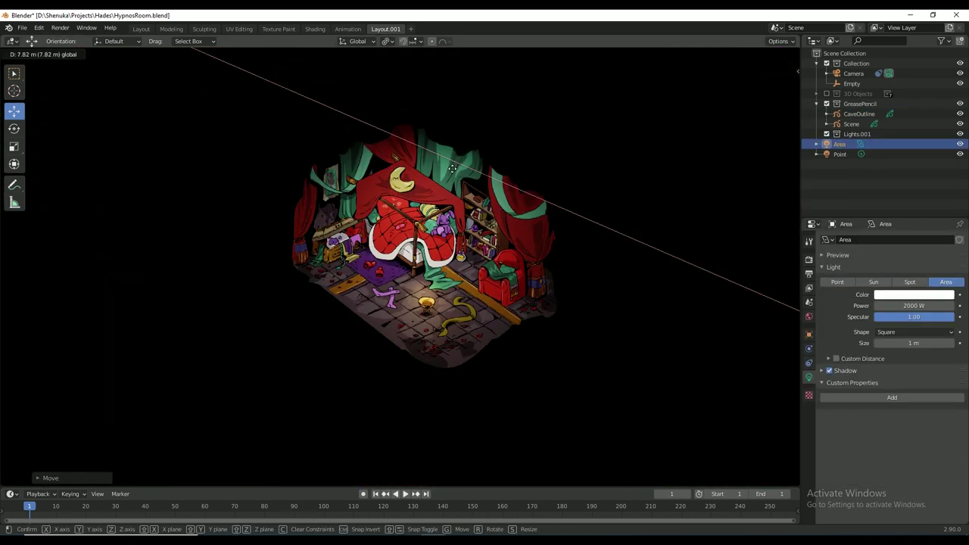
pyautogui.click(452, 168)
pyautogui.scroll(3, 416, 265)
pyautogui.click(914, 295)
pyautogui.click(915, 205)
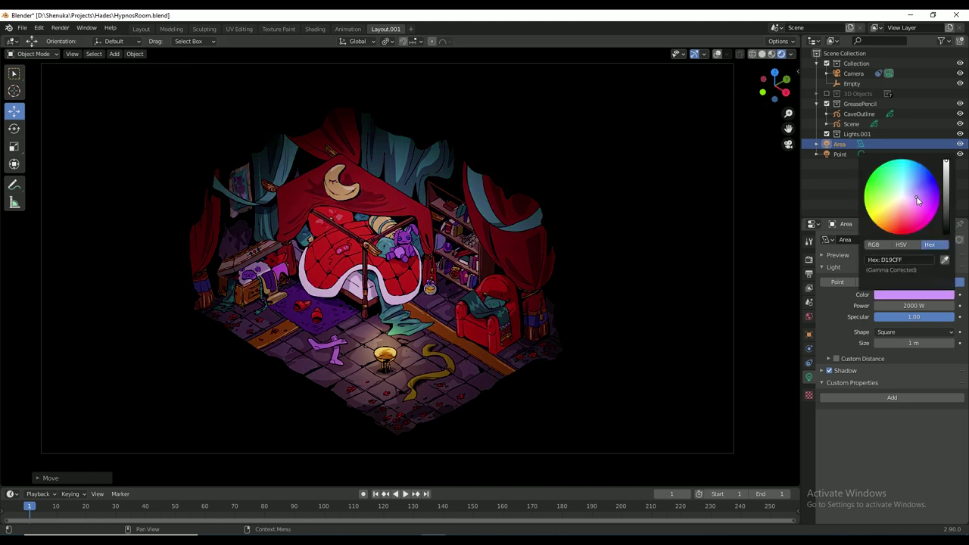
pyautogui.click(918, 203)
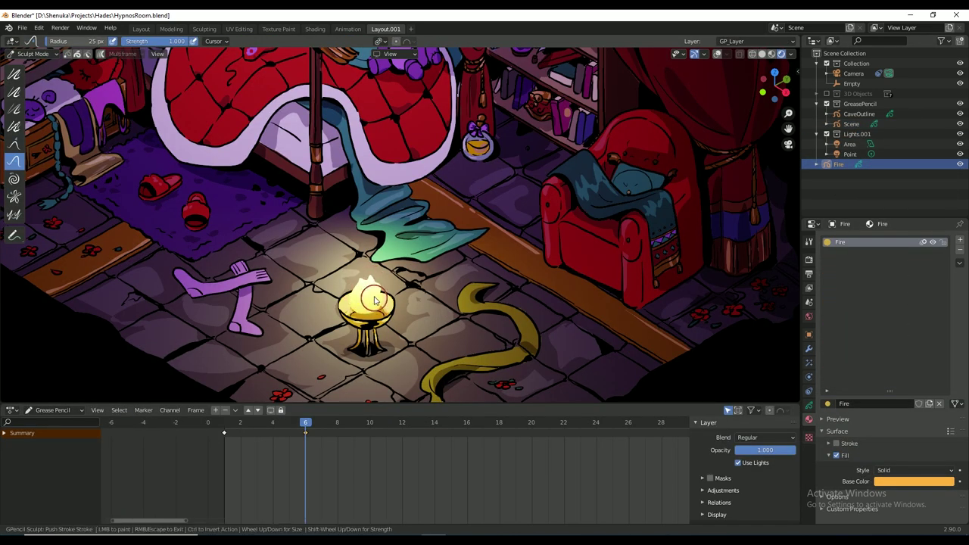
# Interpolate a sequence of in-between frames across the fire keyframes in Edit Mode.
pyautogui.click(271, 425)
pyautogui.click(30, 53)
pyautogui.click(32, 76)
pyautogui.click(165, 53)
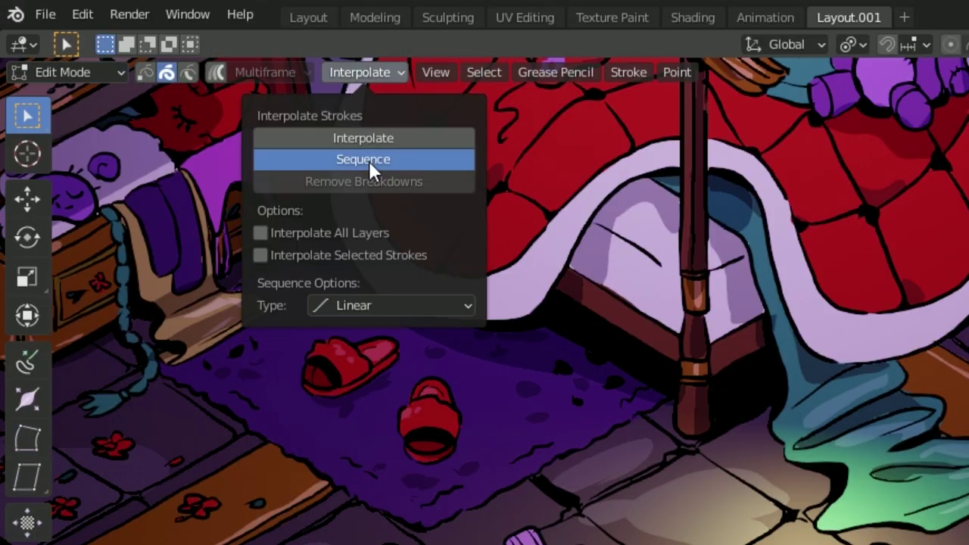
pyautogui.click(167, 93)
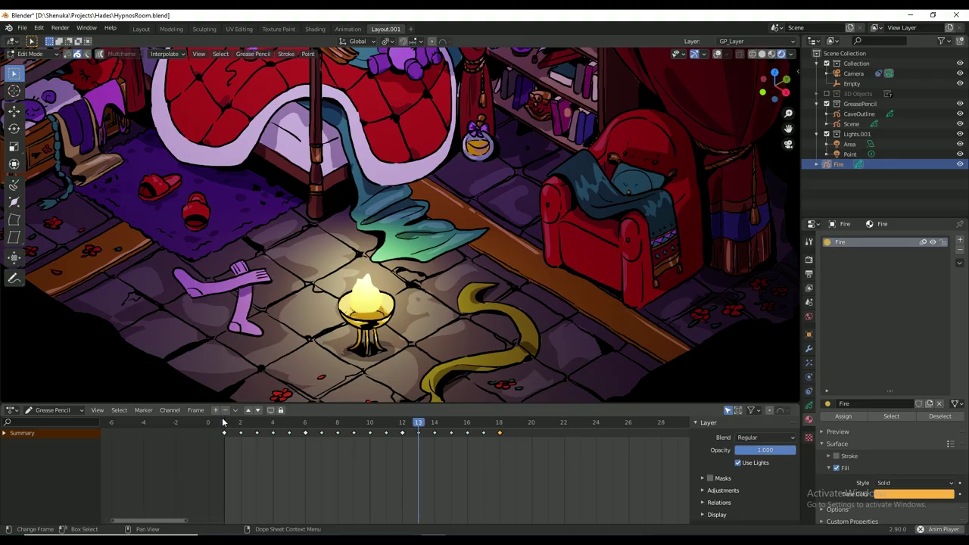
pyautogui.press('space')
# Limit the fire's Time Offset modifier to a custom range ending at frame 18, then play the loop.
pyautogui.click(808, 349)
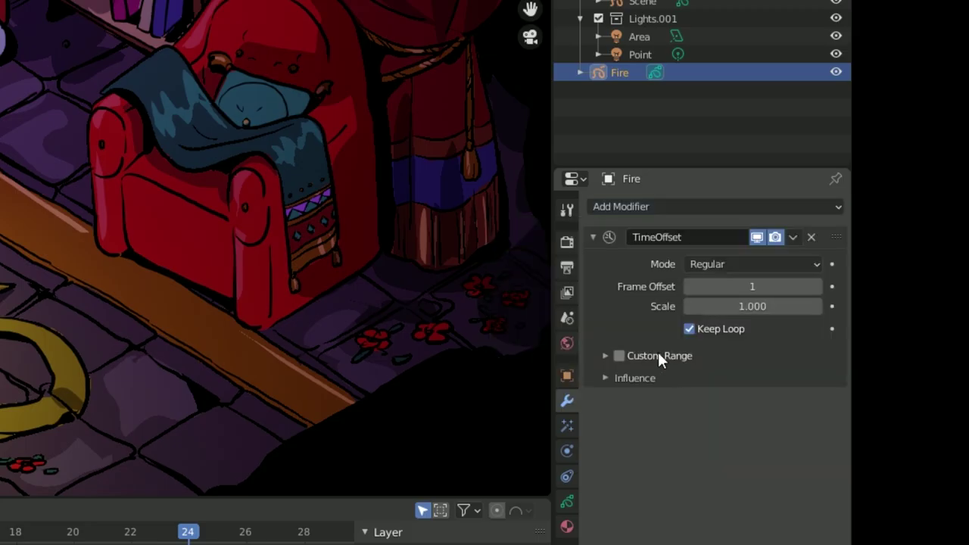
pyautogui.click(657, 356)
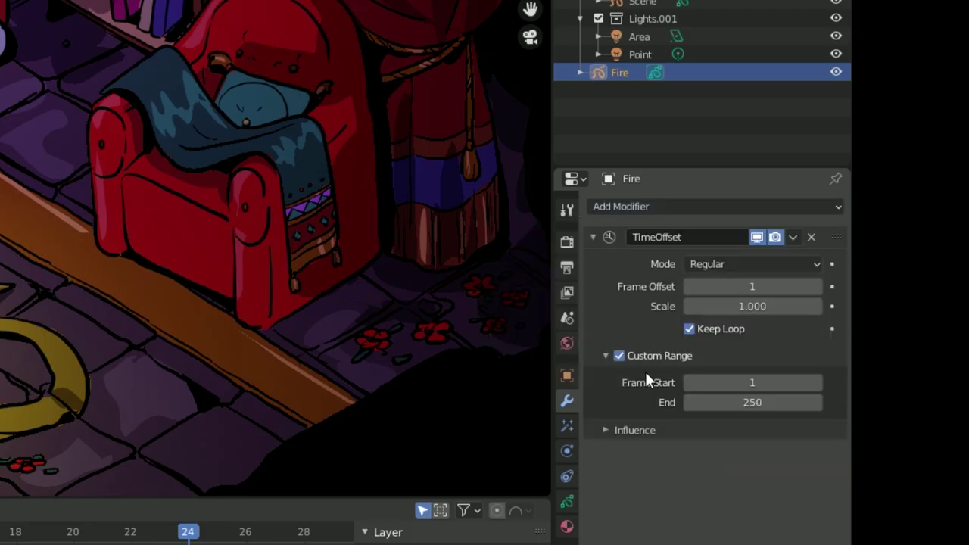
pyautogui.click(698, 402)
pyautogui.press('space')
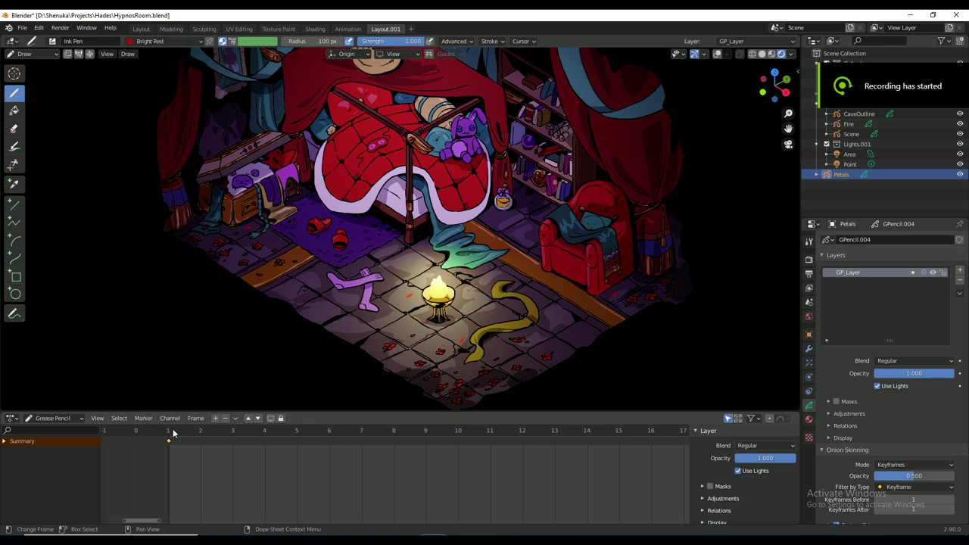
# Scrub through the petal animation, checking frames 1, 2, 10, 13 and 17.
pyautogui.click(201, 432)
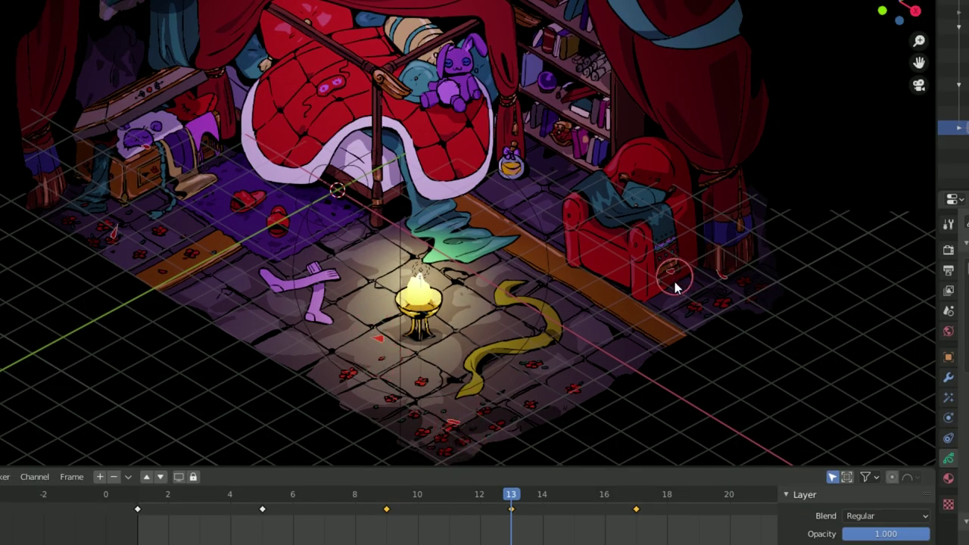
pyautogui.click(625, 517)
pyautogui.click(136, 521)
pyautogui.click(643, 523)
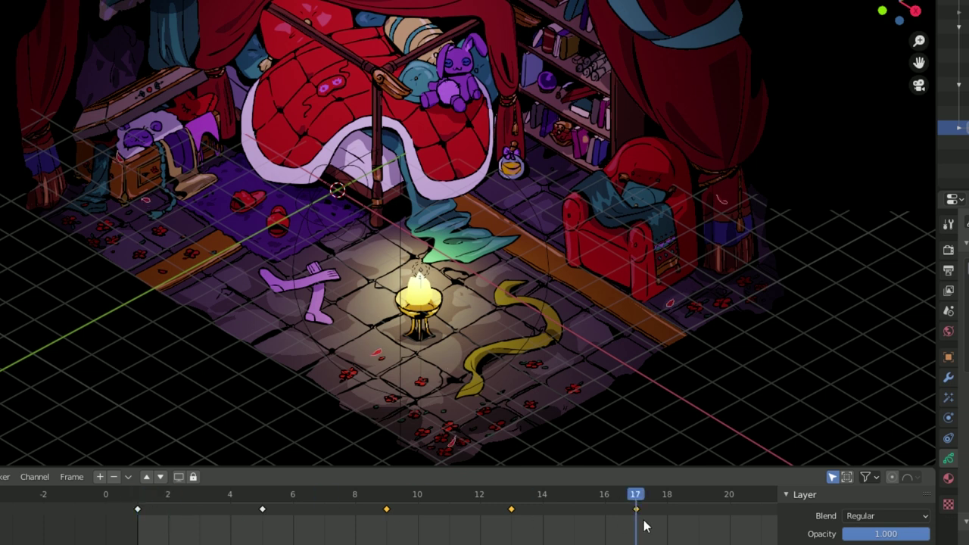
pyautogui.moveTo(643, 524); pyautogui.dragTo(417, 521)
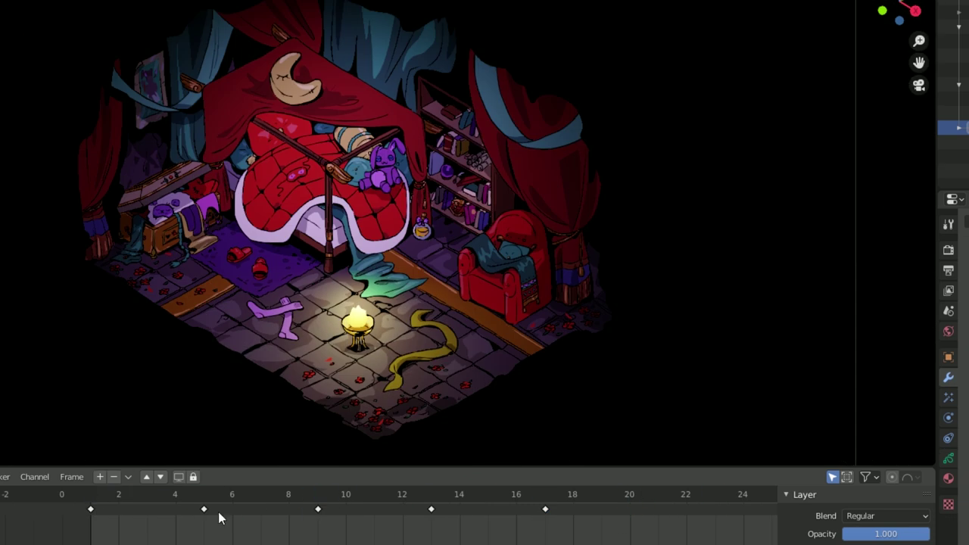
pyautogui.moveTo(431, 495)
pyautogui.mouseDown()
pyautogui.moveTo(402, 495)
pyautogui.moveTo(430, 495)
pyautogui.mouseUp()
pyautogui.click(86, 513)
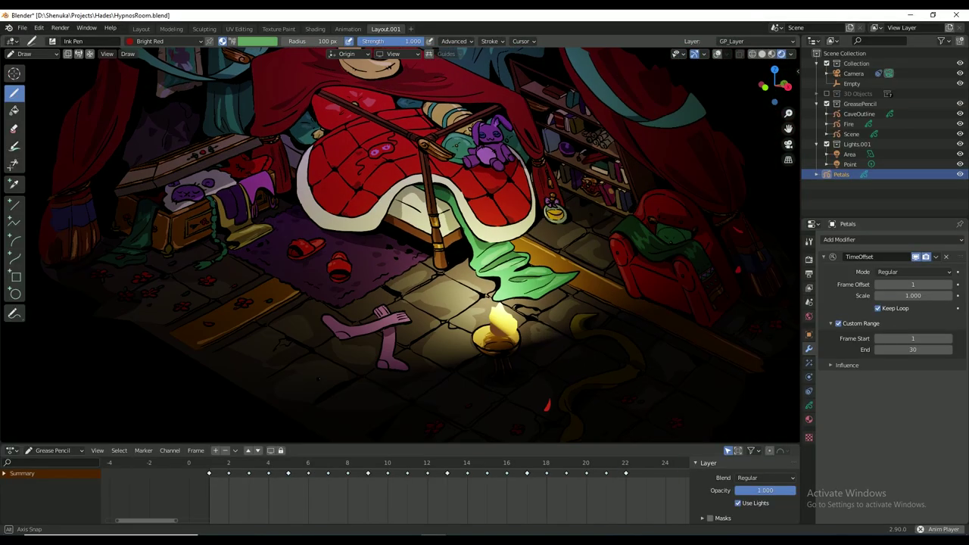
pyautogui.moveTo(571, 136); pyautogui.dragTo(572, 229, button='middle')
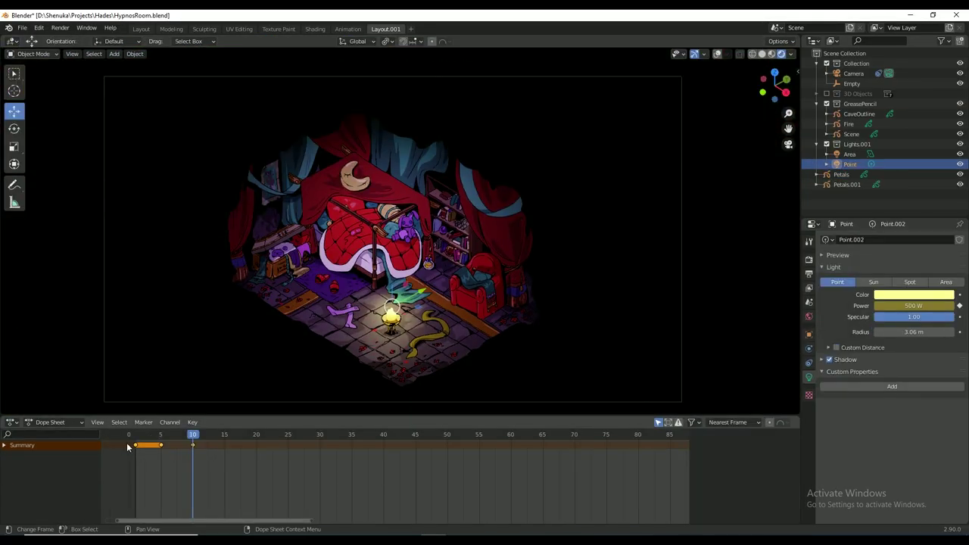
# Shift the light power keyframes later, duplicate them along the timeline, and play the flicker.
pyautogui.moveTo(165, 447); pyautogui.dragTo(209, 454)
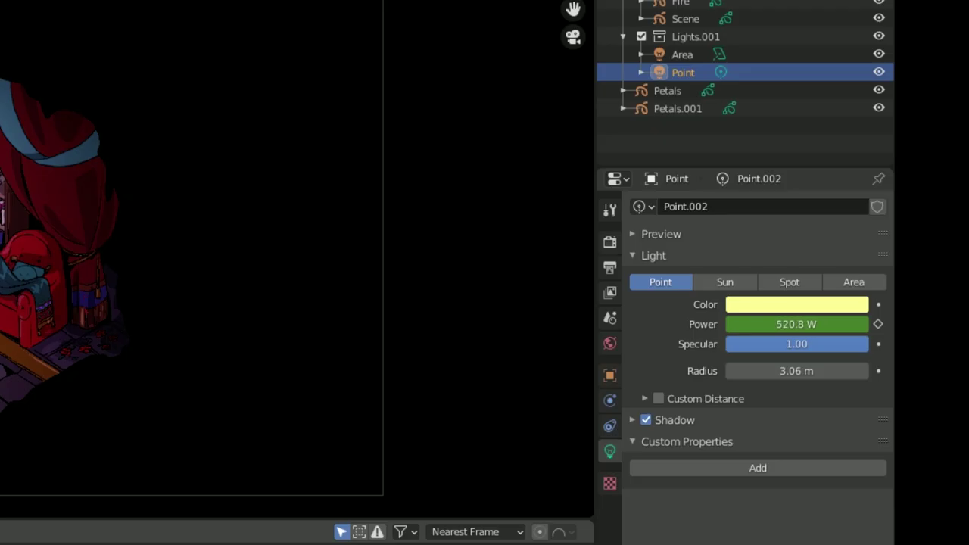
pyautogui.rightClick(444, 444)
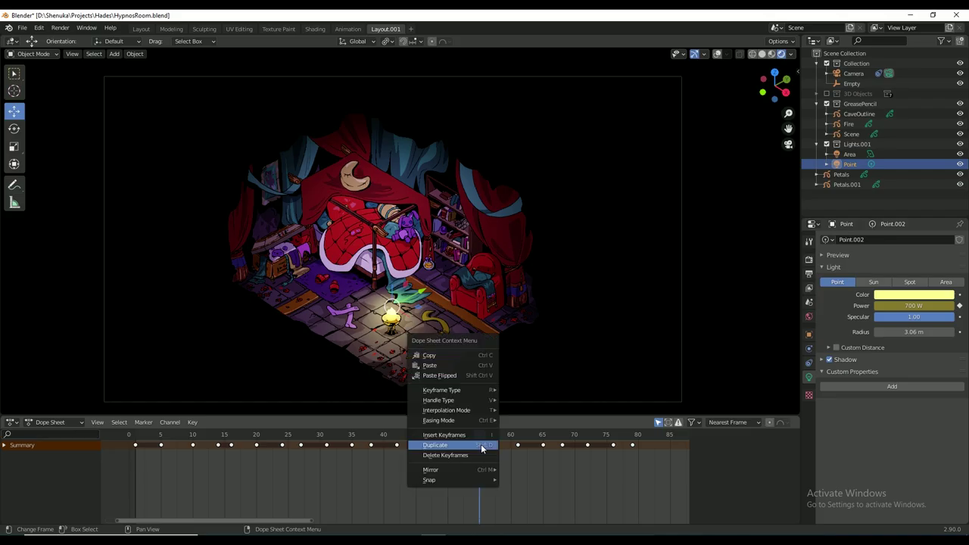
pyautogui.click(444, 444)
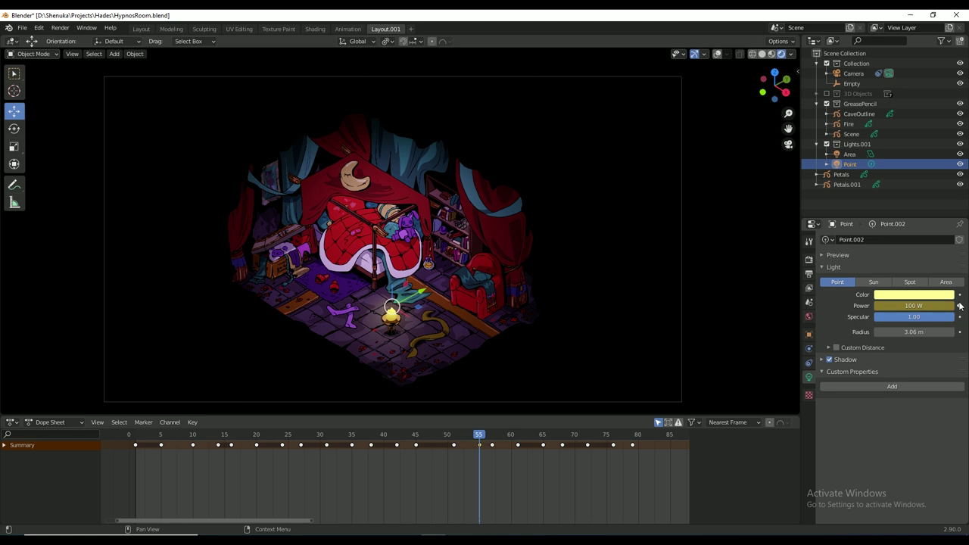
pyautogui.press('space')
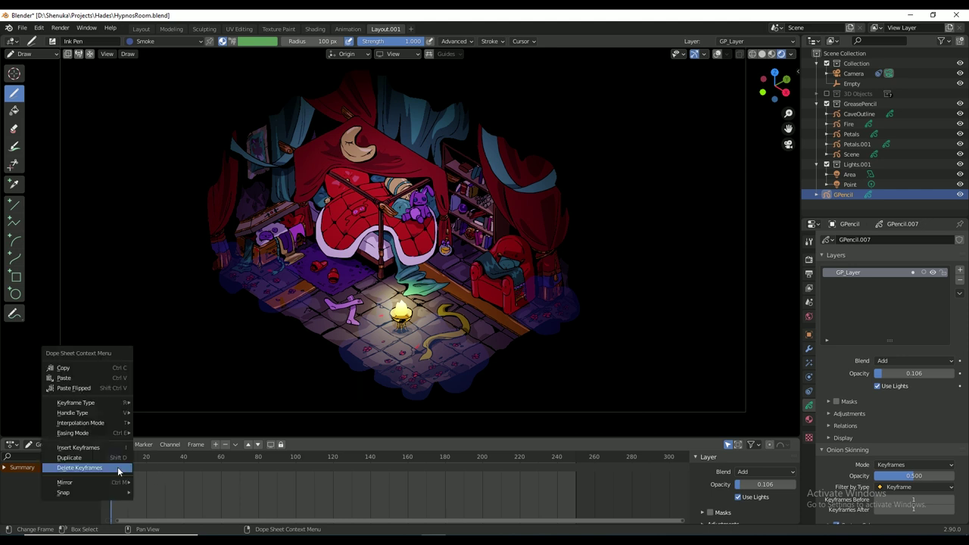
# Delete extra mist keys, push the strokes across the floor, and interpolate the whole sequence.
pyautogui.click(116, 468)
pyautogui.moveTo(353, 361); pyautogui.dragTo(374, 337)
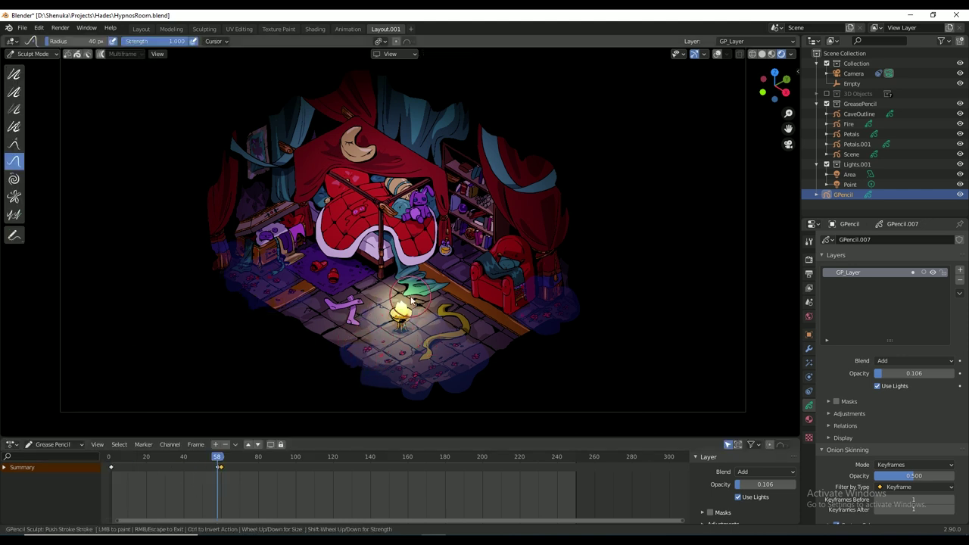
pyautogui.click(32, 54)
pyautogui.click(34, 74)
pyautogui.click(166, 53)
pyautogui.click(189, 92)
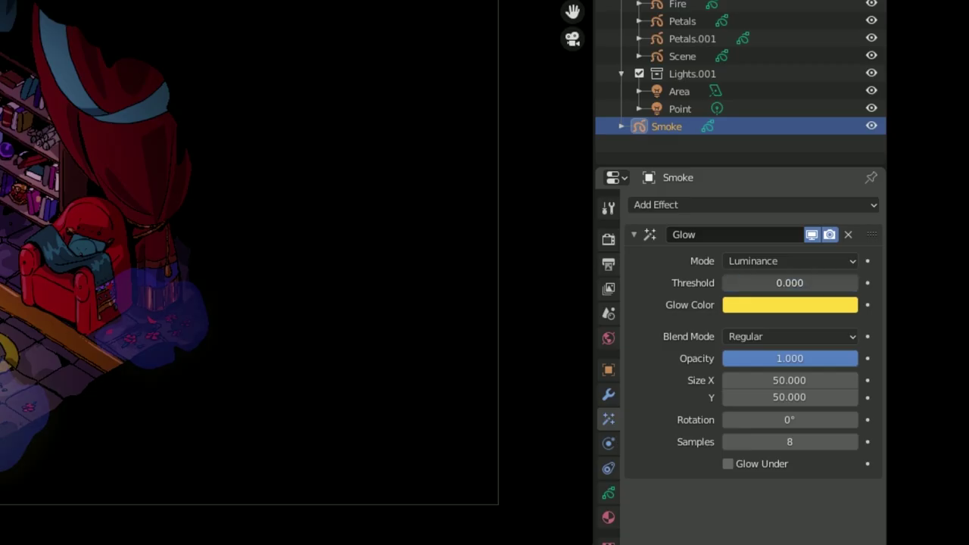
# Set the mist glow colour to pink FF0083, then select the Bright Red and Fire materials.
pyautogui.click(912, 298)
pyautogui.moveTo(909, 195); pyautogui.dragTo(862, 185)
pyautogui.moveTo(704, 111); pyautogui.dragTo(800, 193)
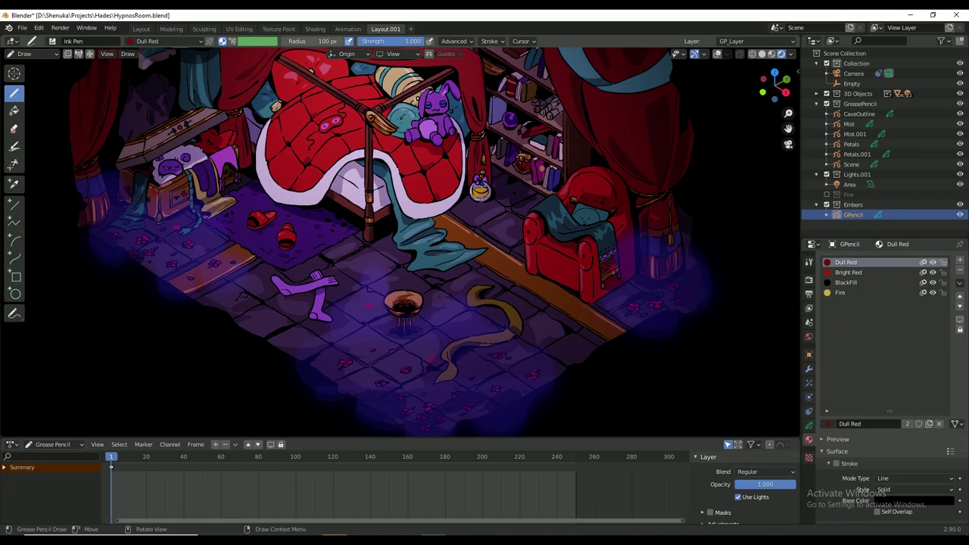
pyautogui.click(848, 272)
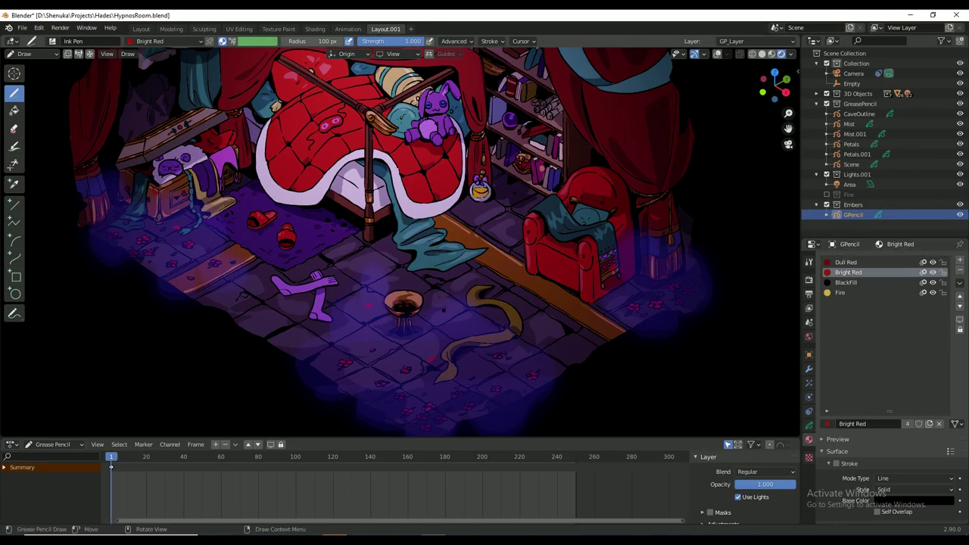
pyautogui.click(840, 292)
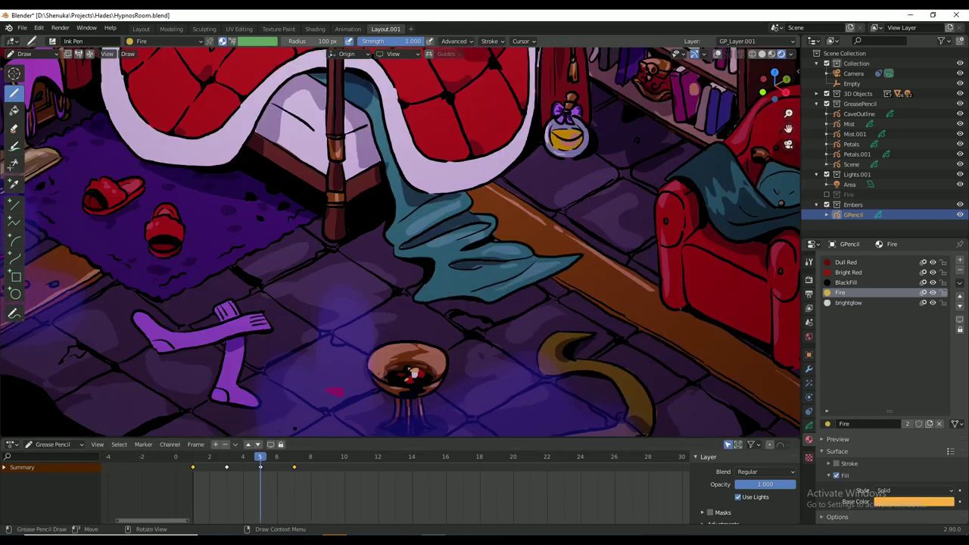
# Step between ember frames and brighten the Ember Light colour to red FF3900.
pyautogui.press('Up')
pyautogui.press('Down')
pyautogui.press('Down')
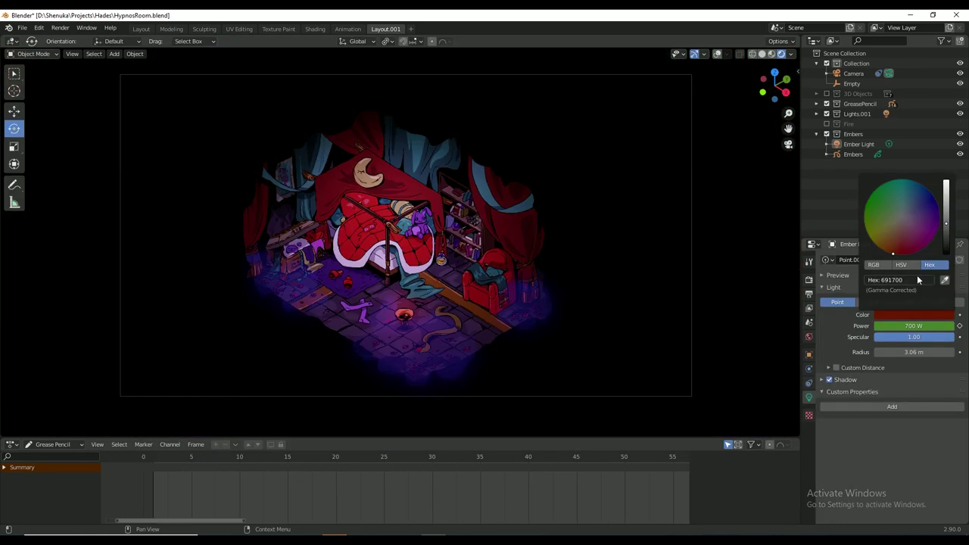
pyautogui.moveTo(945, 221); pyautogui.dragTo(946, 182)
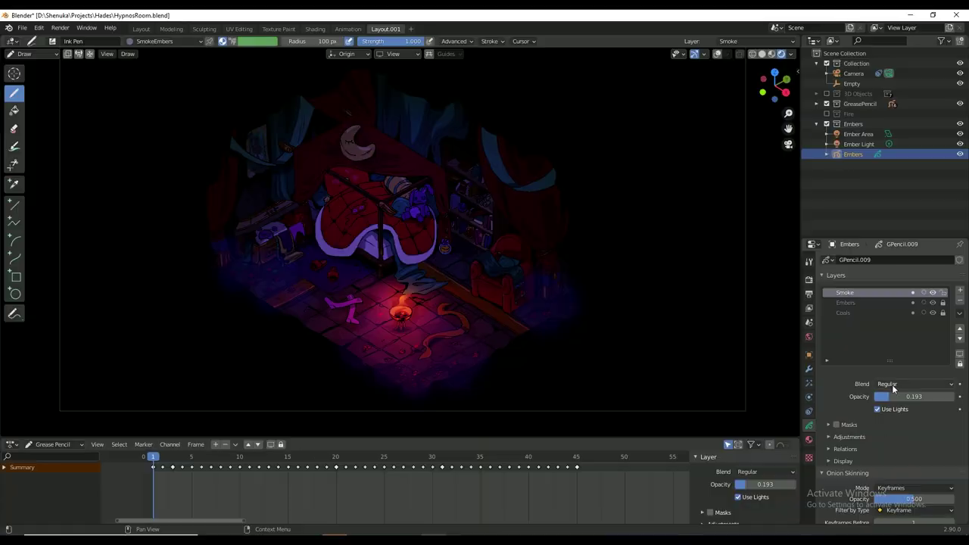
# Adjust the SmokeEmbers material colour and save the scene.
pyautogui.scroll(2, 401, 242)
pyautogui.click(906, 393)
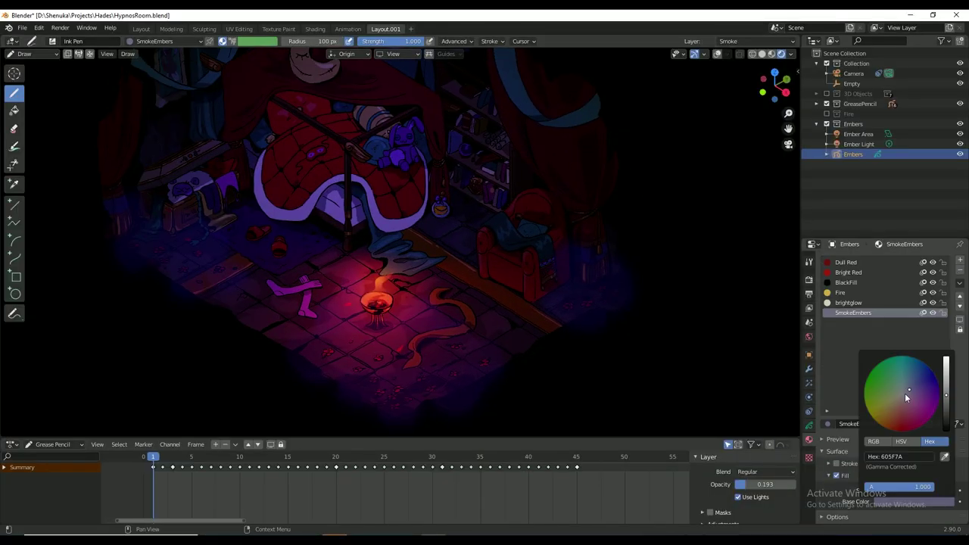
pyautogui.scroll(2, 904, 393)
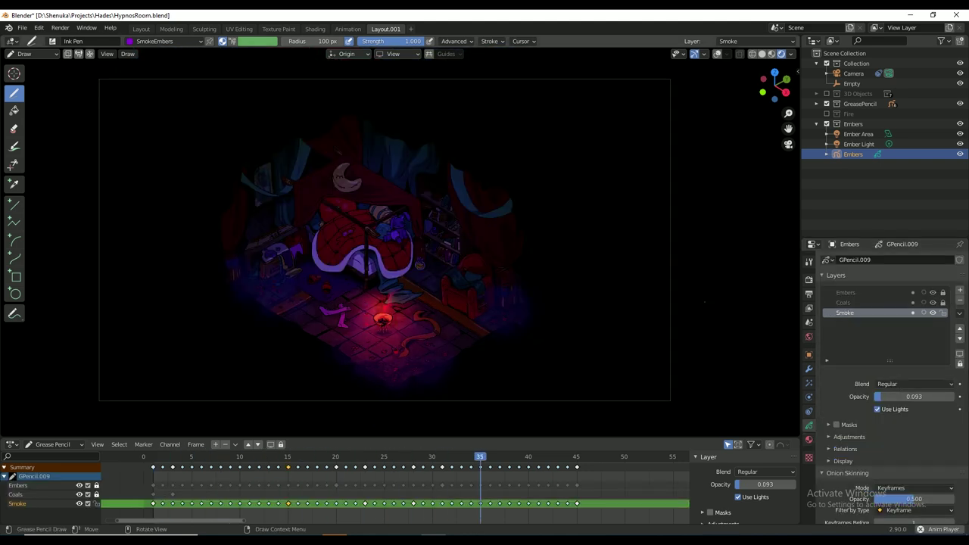
pyautogui.hotkey('ctrl', 's')
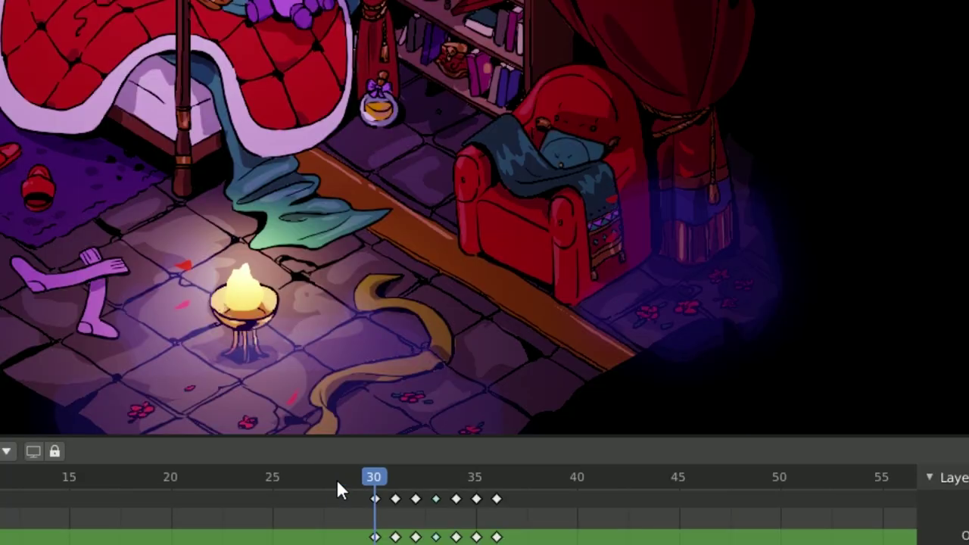
# Review the flame animation from frame 28 and insert a flame keyframe at frame 43.
pyautogui.press('space')
pyautogui.press('Escape')
pyautogui.moveTo(394, 484); pyautogui.dragTo(495, 492)
pyautogui.click(341, 496)
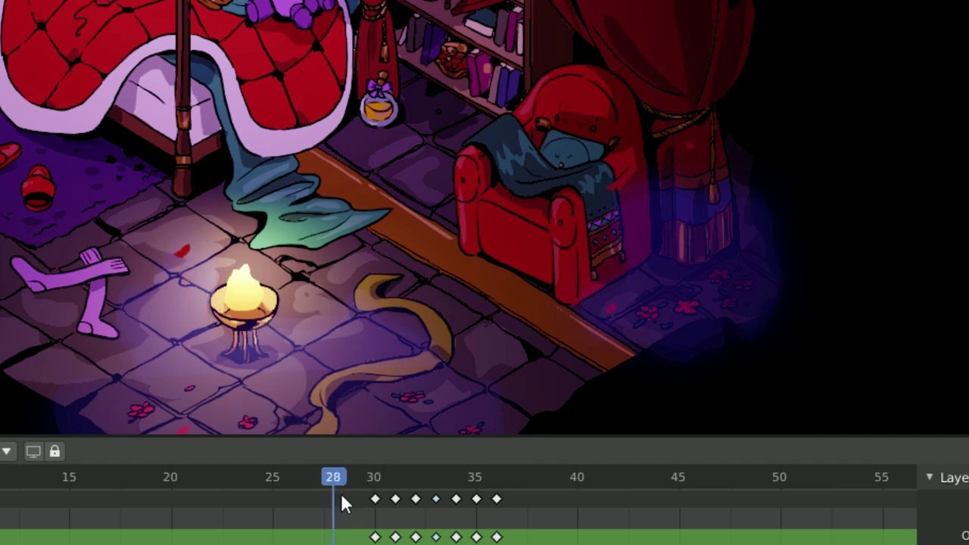
pyautogui.press('space')
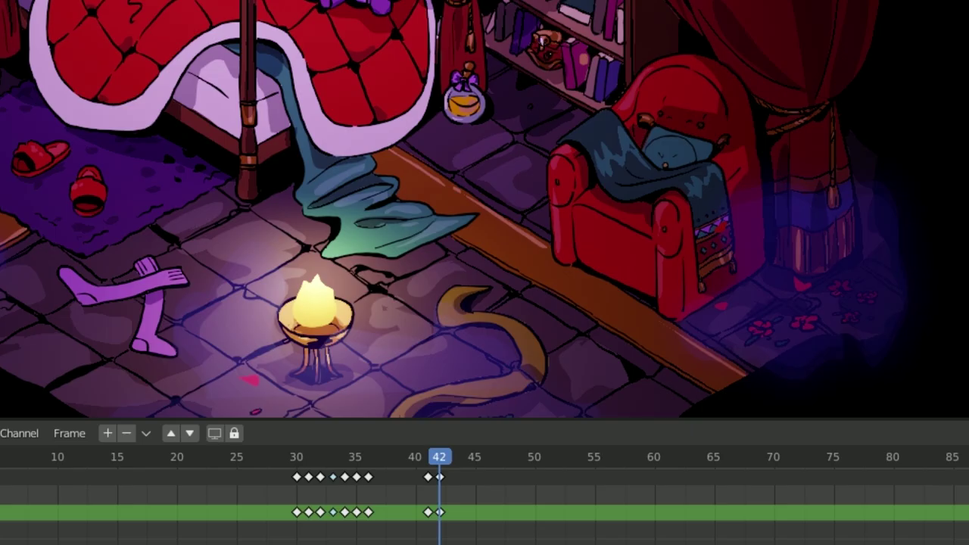
pyautogui.press('Right')
pyautogui.press('i')
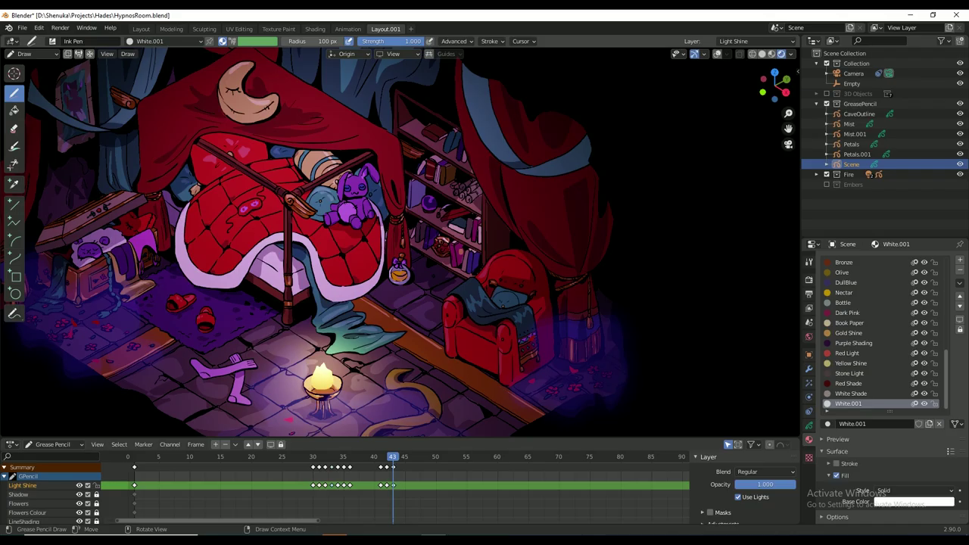
pyautogui.press('Left')
pyautogui.press('Left')
pyautogui.press('Left')
pyautogui.press('Right')
pyautogui.press('Right')
pyautogui.press('Right')
pyautogui.press('Right')
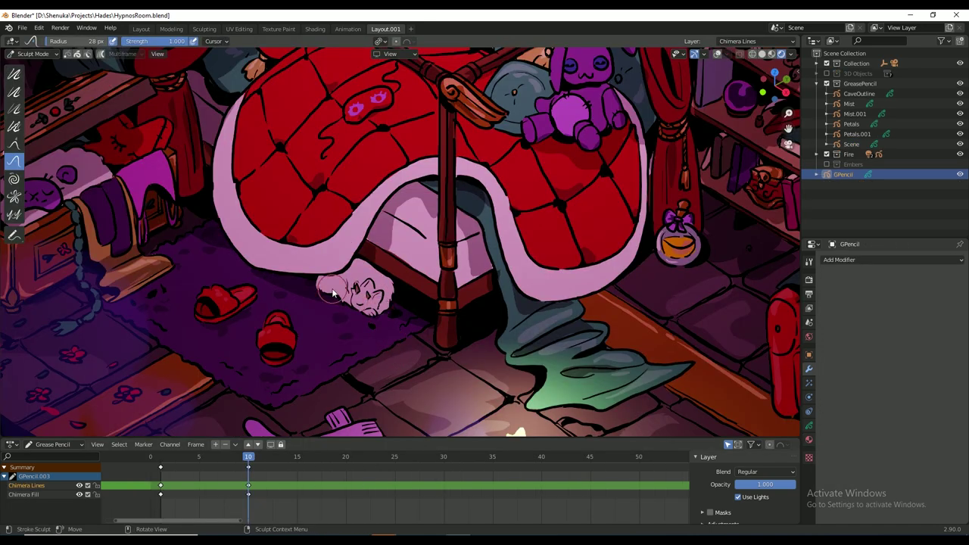
# Name the TailFill layer, reposition the Chimera object, and select the Chimera Fill layer.
pyautogui.moveTo(159, 489); pyautogui.dragTo(256, 490)
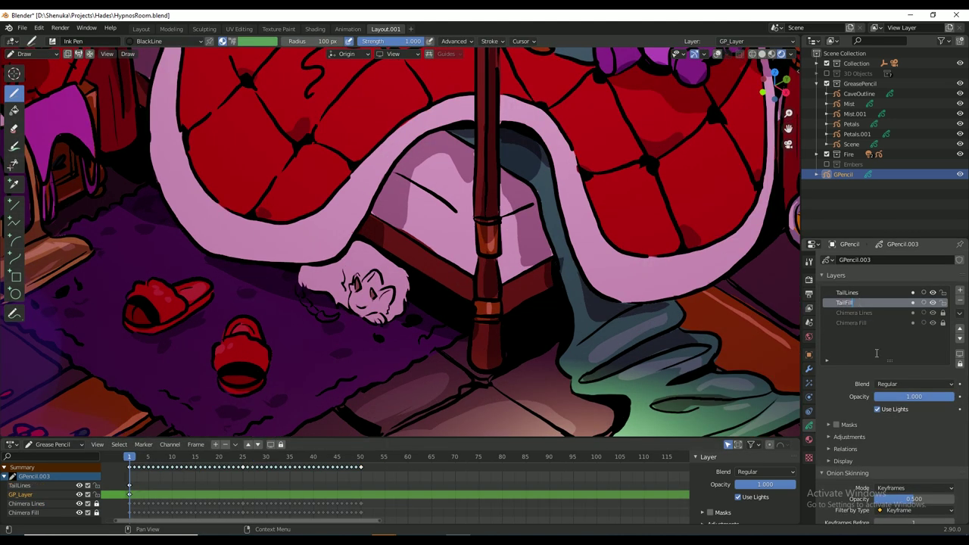
pyautogui.press('Return')
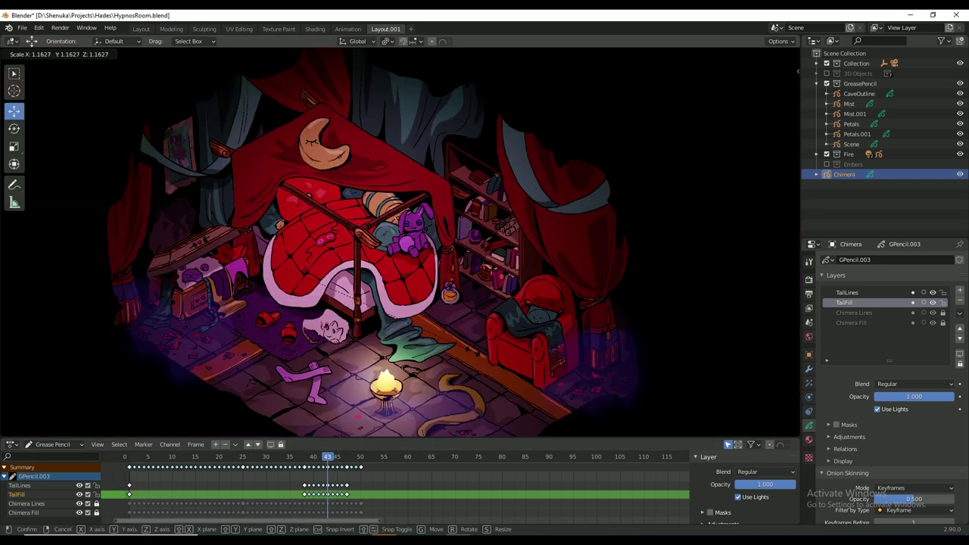
pyautogui.press('g')
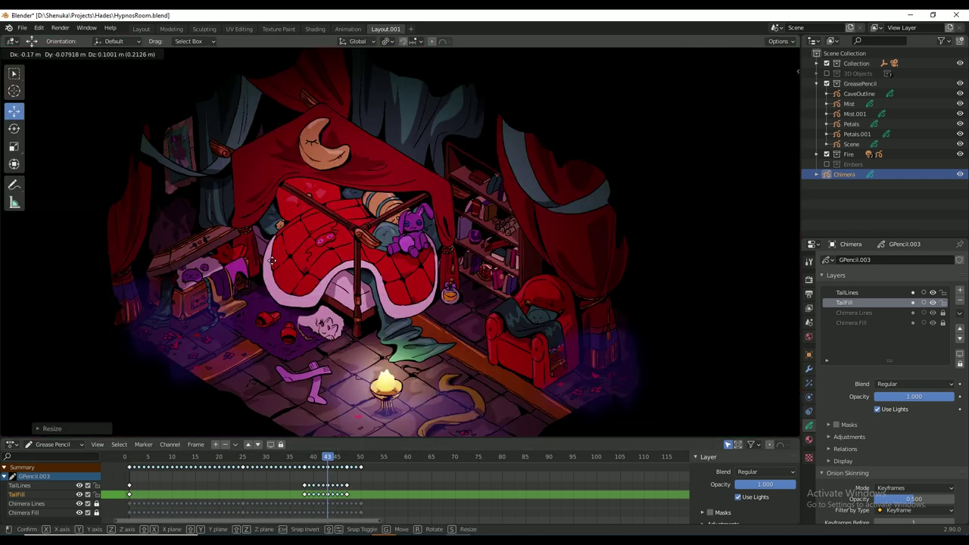
pyautogui.press('Return')
pyautogui.scroll(3, 378, 243)
pyautogui.click(852, 322)
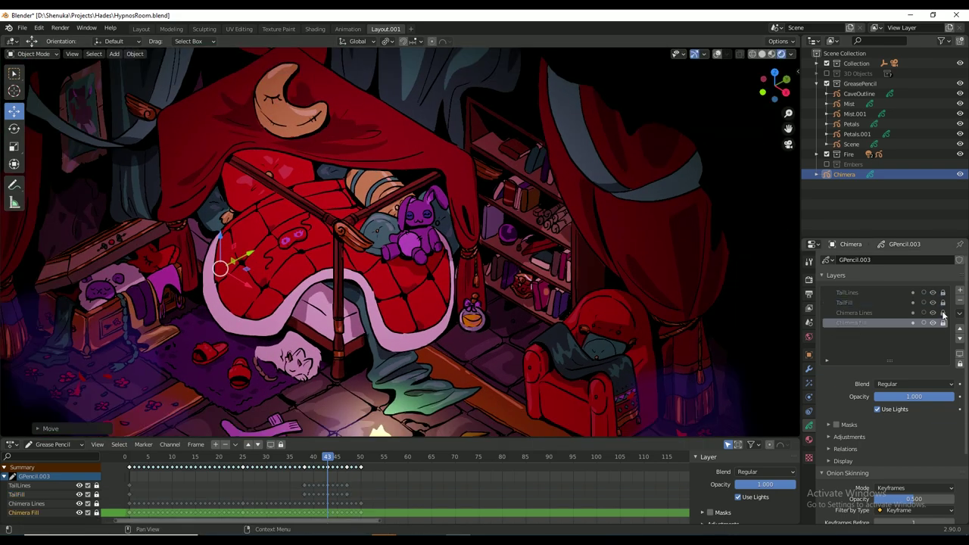